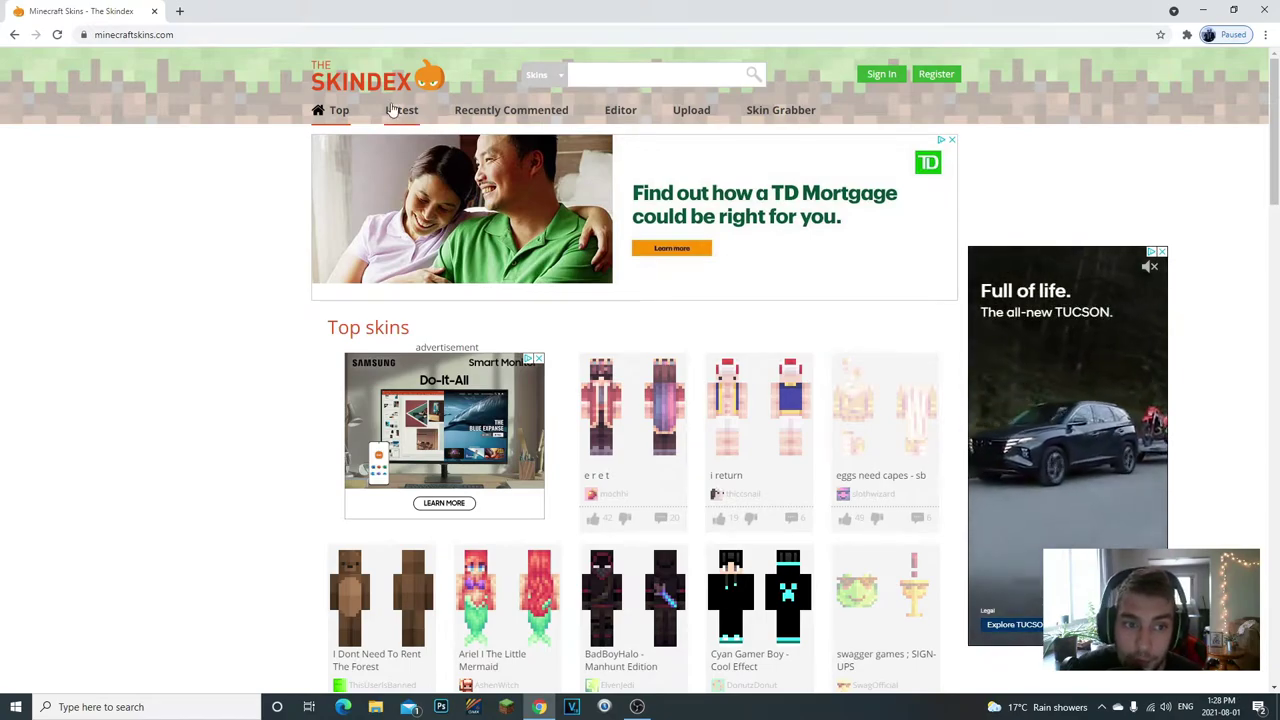
# - Scroll the Top skins gallery down to the row with the fire gamer boy skin
pyautogui.scroll(-2, 660, 425)
pyautogui.scroll(-3, 650, 420)
pyautogui.scroll(-3, 640, 416)
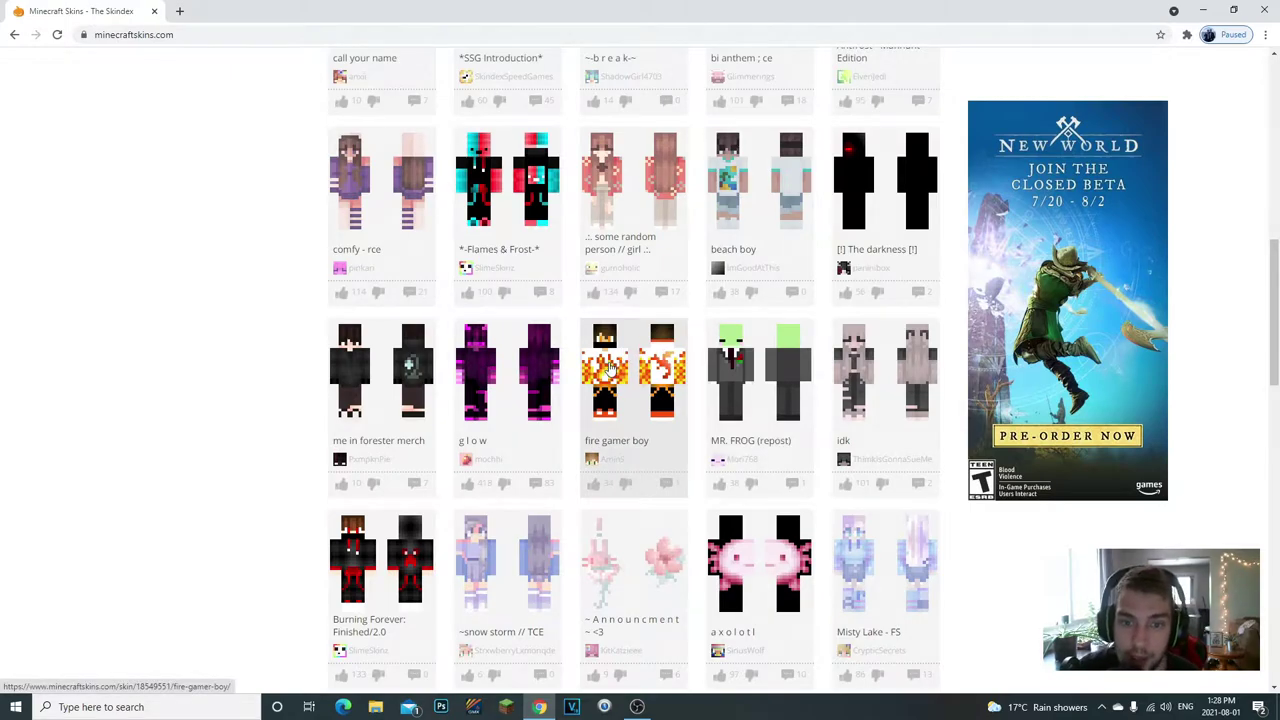
# - Browse the fire gamer boy skin's page, then return and open the blank skin editor
pyautogui.click(646, 416)
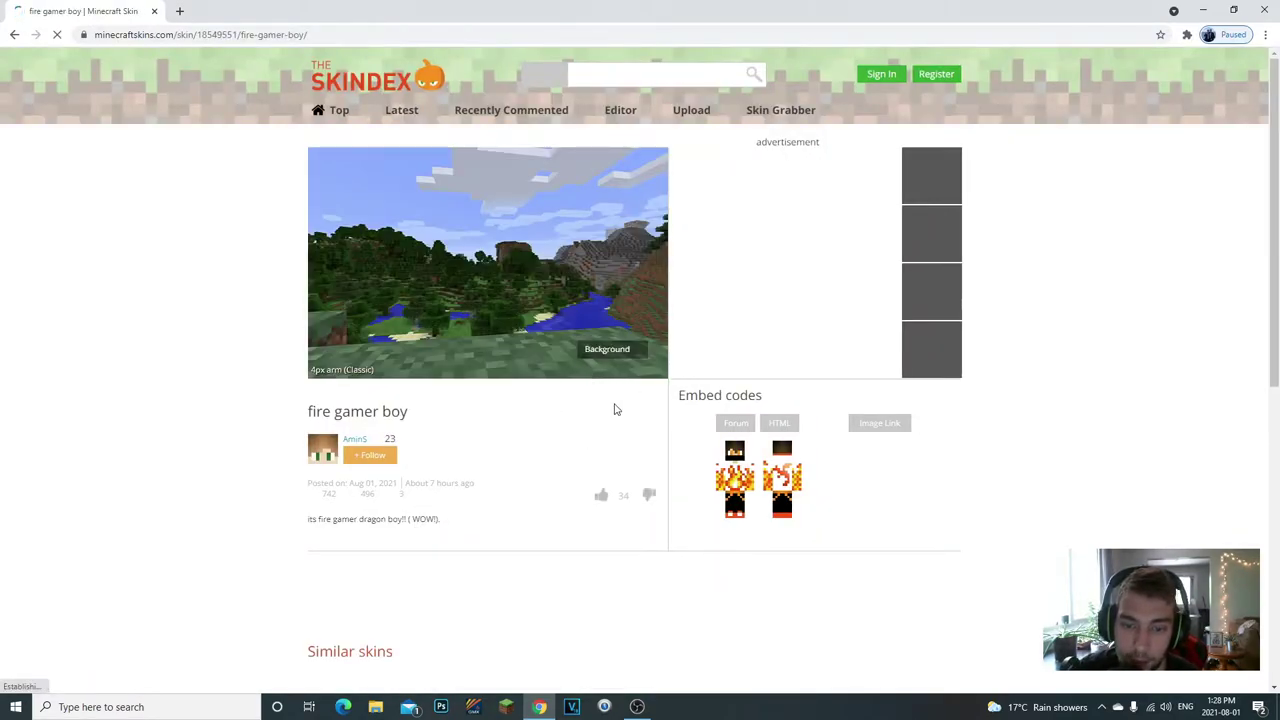
pyautogui.scroll(-1, 700, 420)
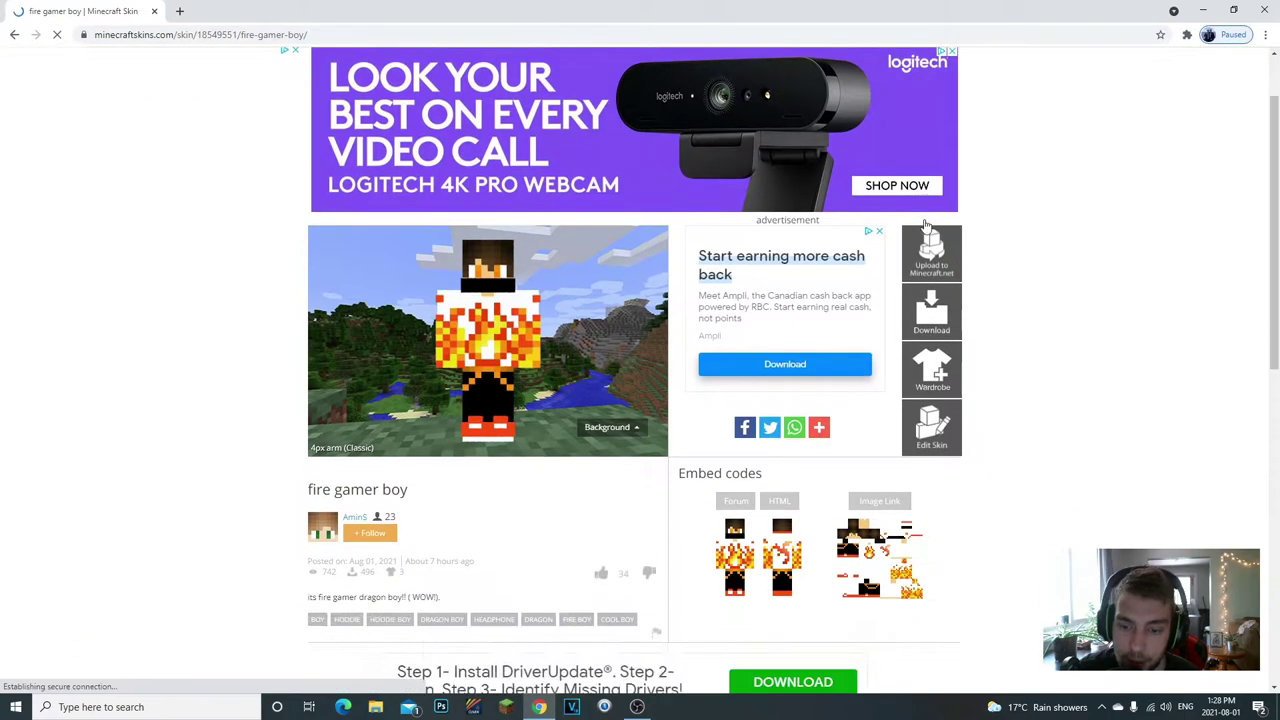
pyautogui.scroll(-2, 793, 467)
pyautogui.scroll(-1, 805, 445)
pyautogui.scroll(-2, 808, 443)
pyautogui.scroll(4, 810, 443)
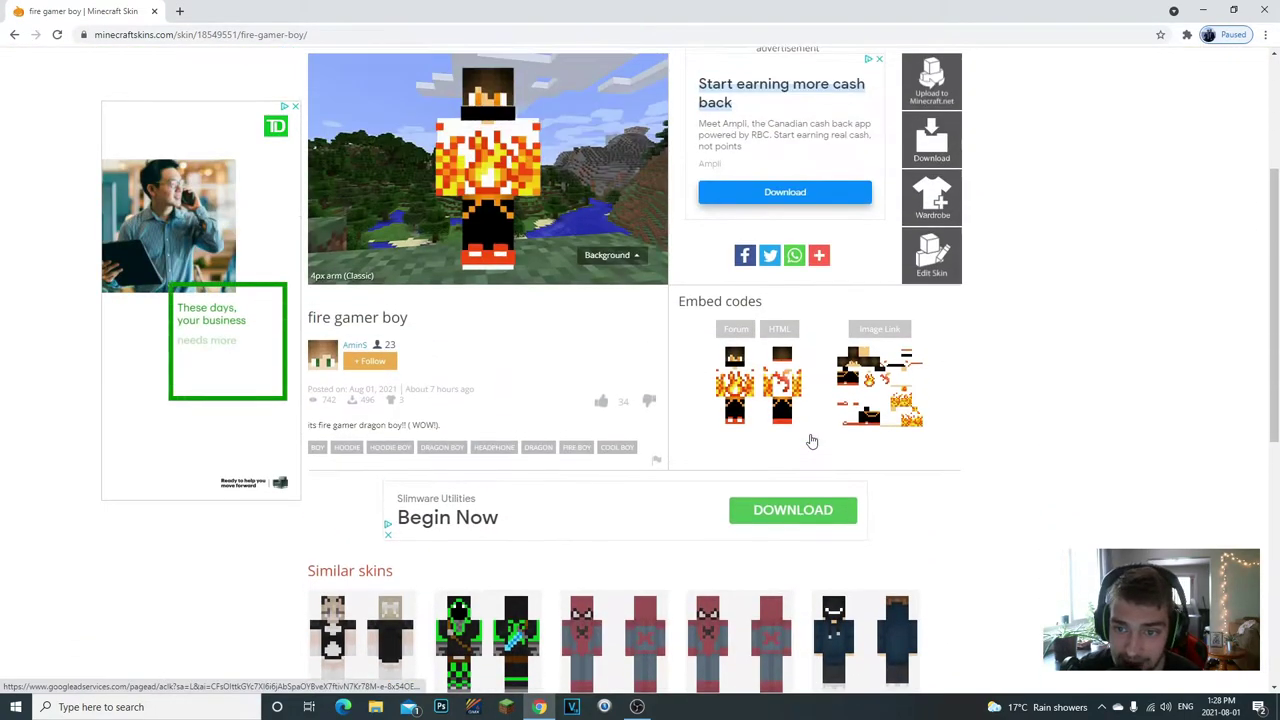
pyautogui.scroll(2, 810, 430)
pyautogui.scroll(1, 810, 414)
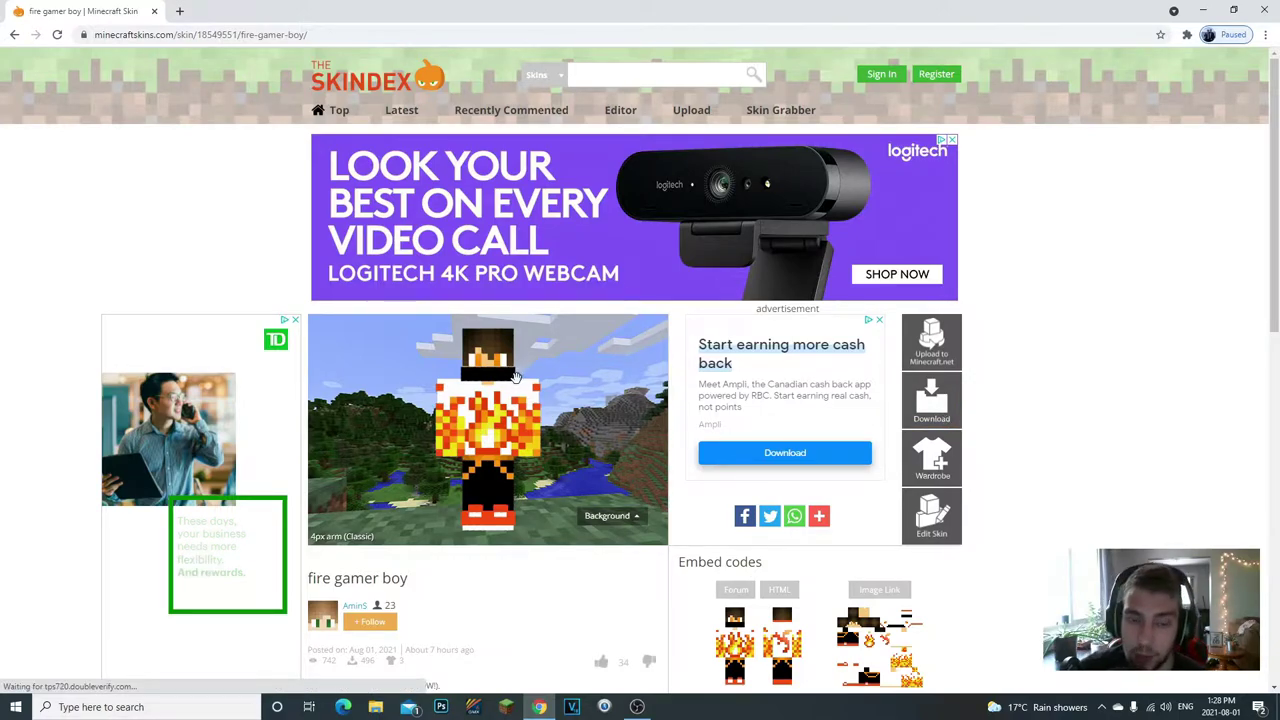
pyautogui.hotkey('alt', 'Left')
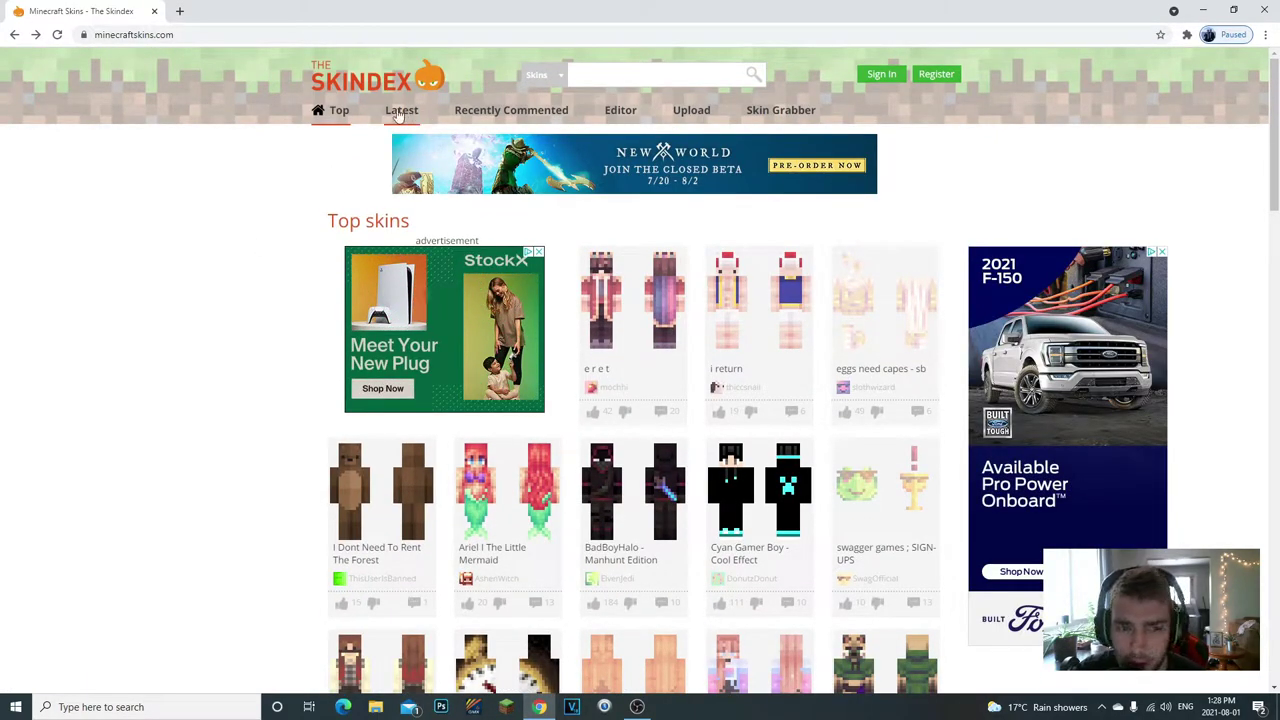
pyautogui.click(621, 112)
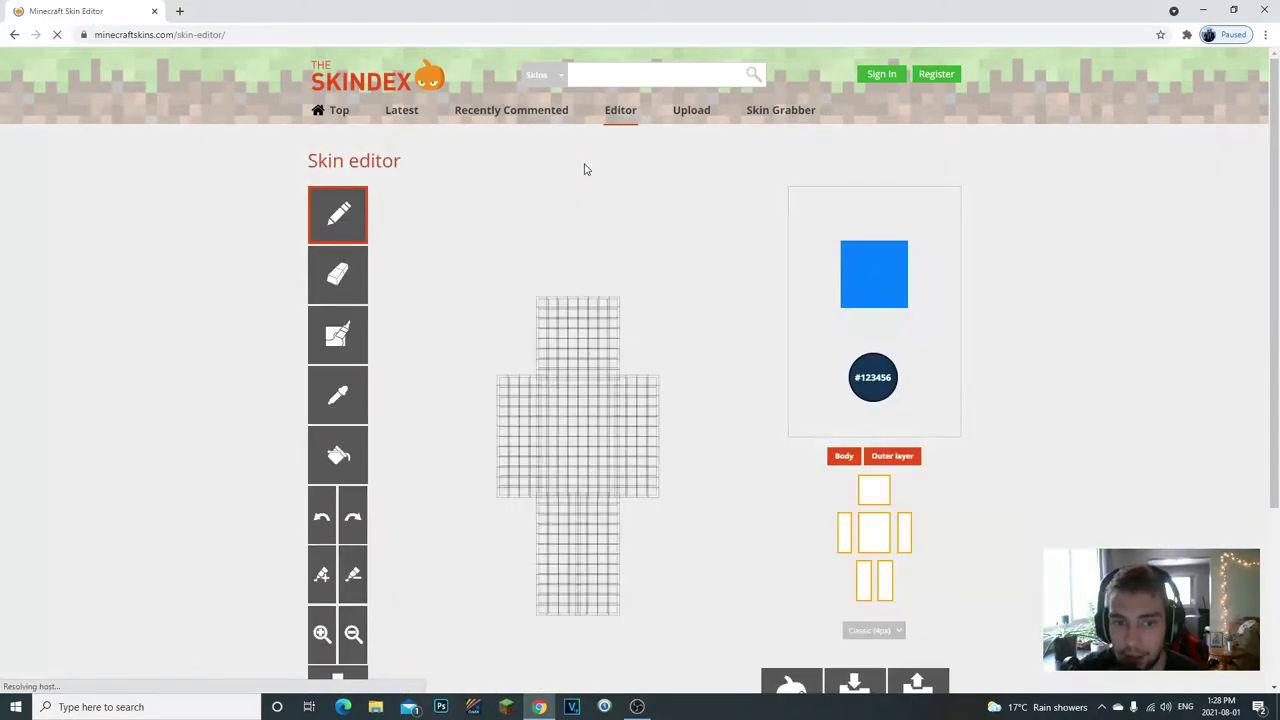
# - Choose bright cyan #39efe7 for the pencil and begin hiding non-head body parts
pyautogui.scroll(-1, 621, 440)
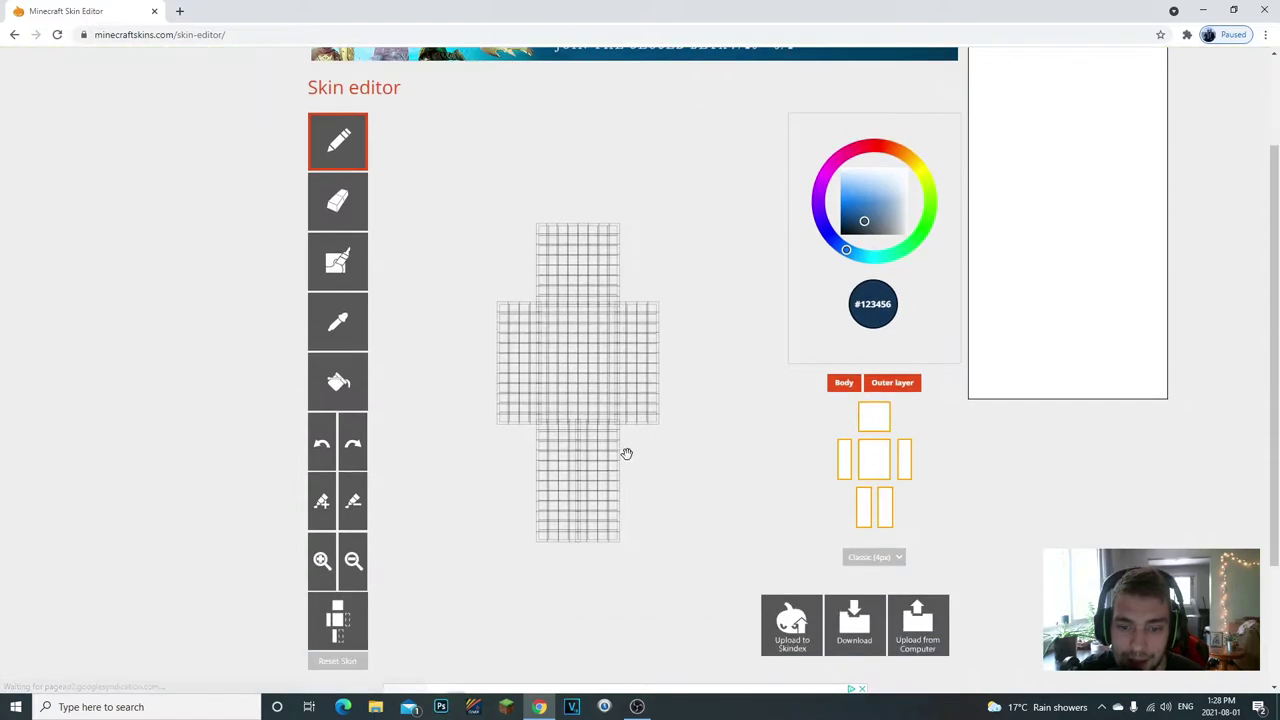
pyautogui.click(338, 202)
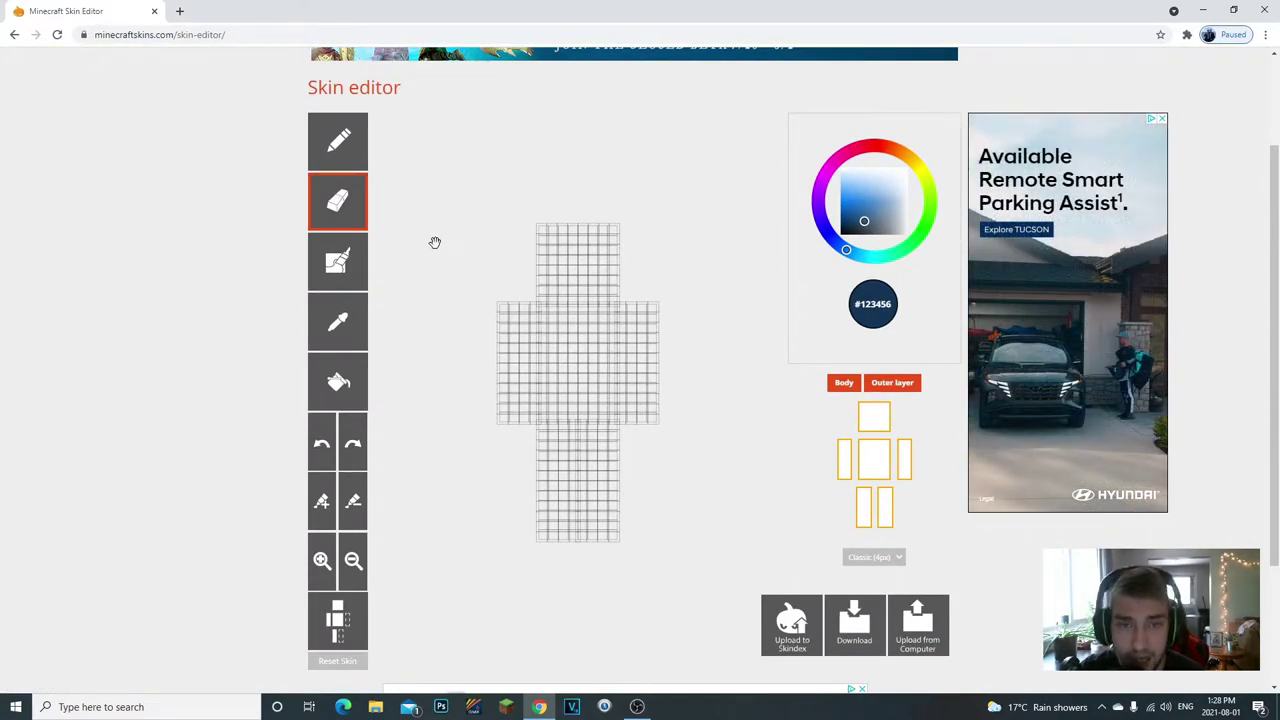
pyautogui.click(342, 155)
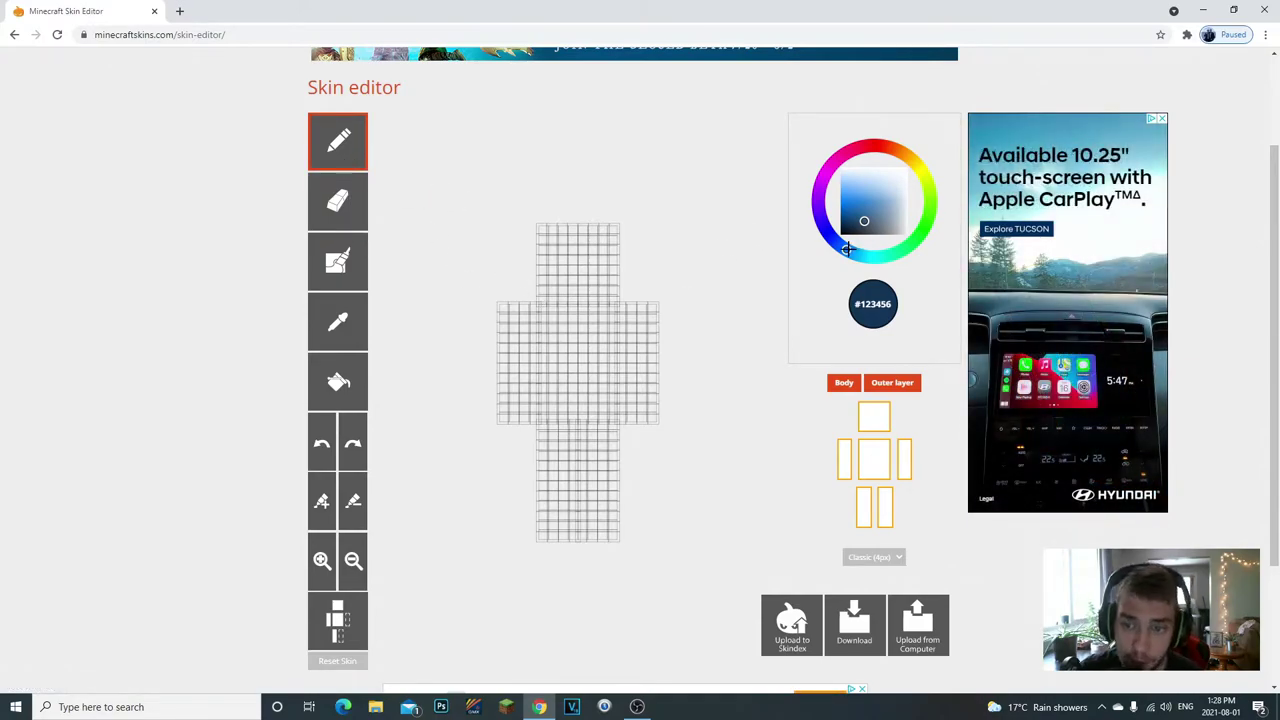
pyautogui.moveTo(847, 248); pyautogui.dragTo(875, 262)
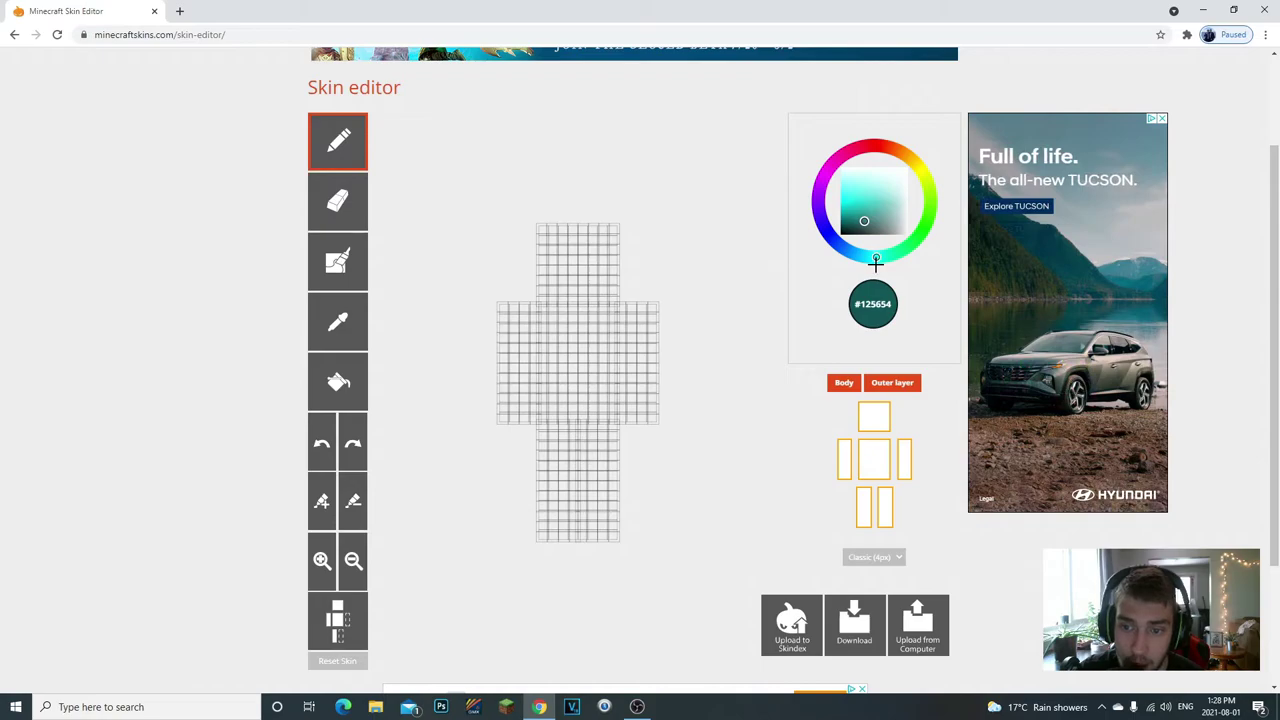
pyautogui.click(851, 195)
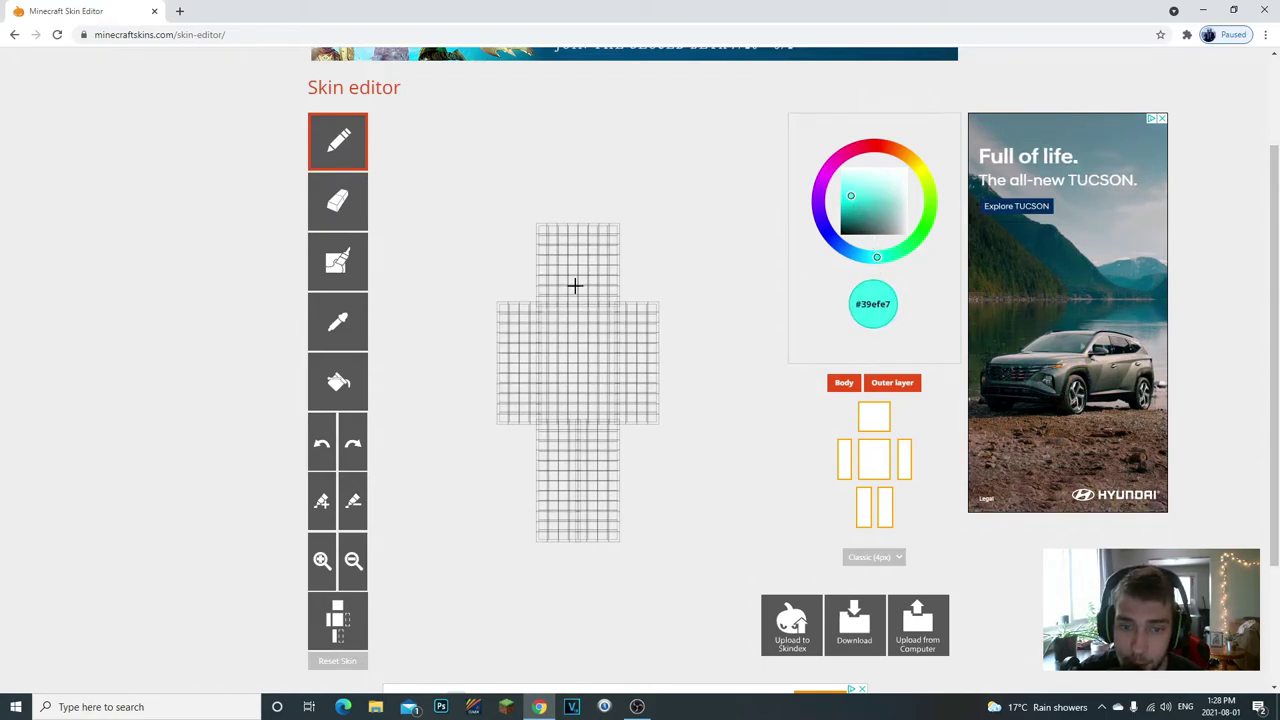
pyautogui.click(845, 455)
# - Hide the remaining body parts so only the head shows, rotated as a cube
pyautogui.click(864, 507)
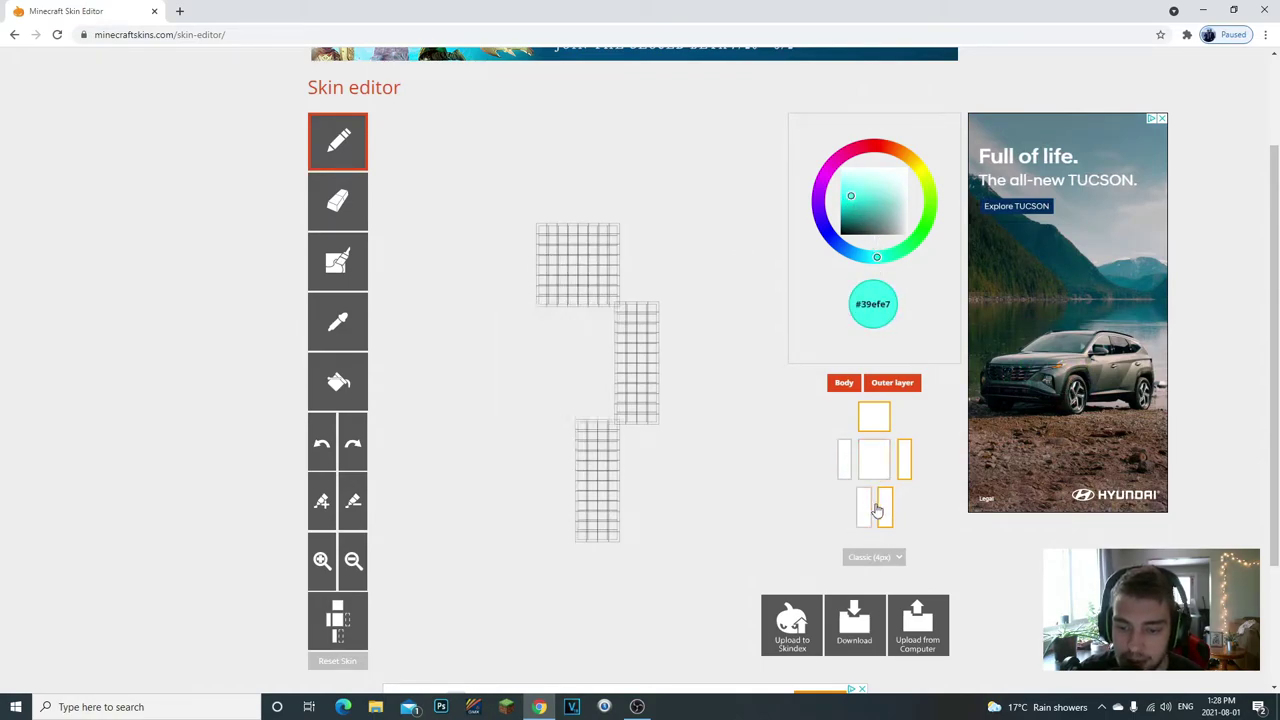
pyautogui.click(904, 459)
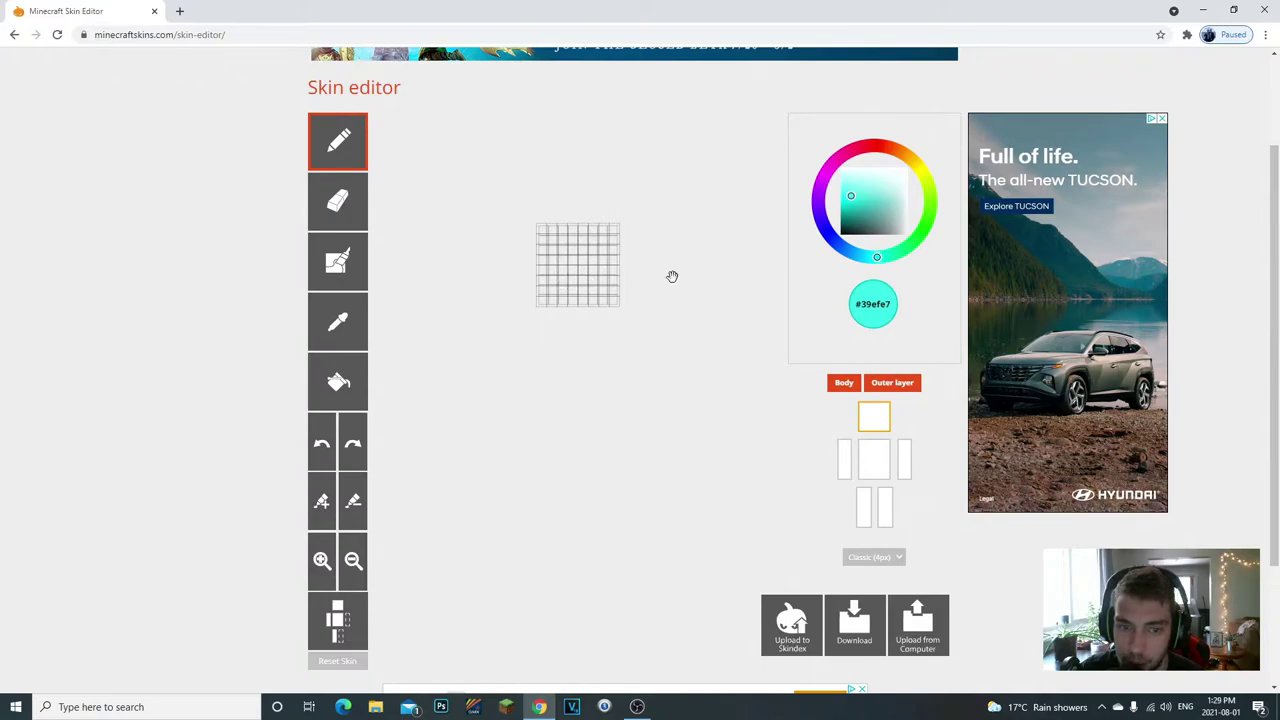
pyautogui.moveTo(631, 269)
pyautogui.mouseDown()
pyautogui.moveTo(591, 297)
pyautogui.moveTo(534, 263)
pyautogui.moveTo(687, 312)
pyautogui.moveTo(680, 286)
pyautogui.moveTo(609, 271)
pyautogui.moveTo(643, 289)
pyautogui.moveTo(694, 286)
pyautogui.moveTo(527, 238)
pyautogui.moveTo(631, 269)
pyautogui.moveTo(620, 277)
pyautogui.mouseUp()
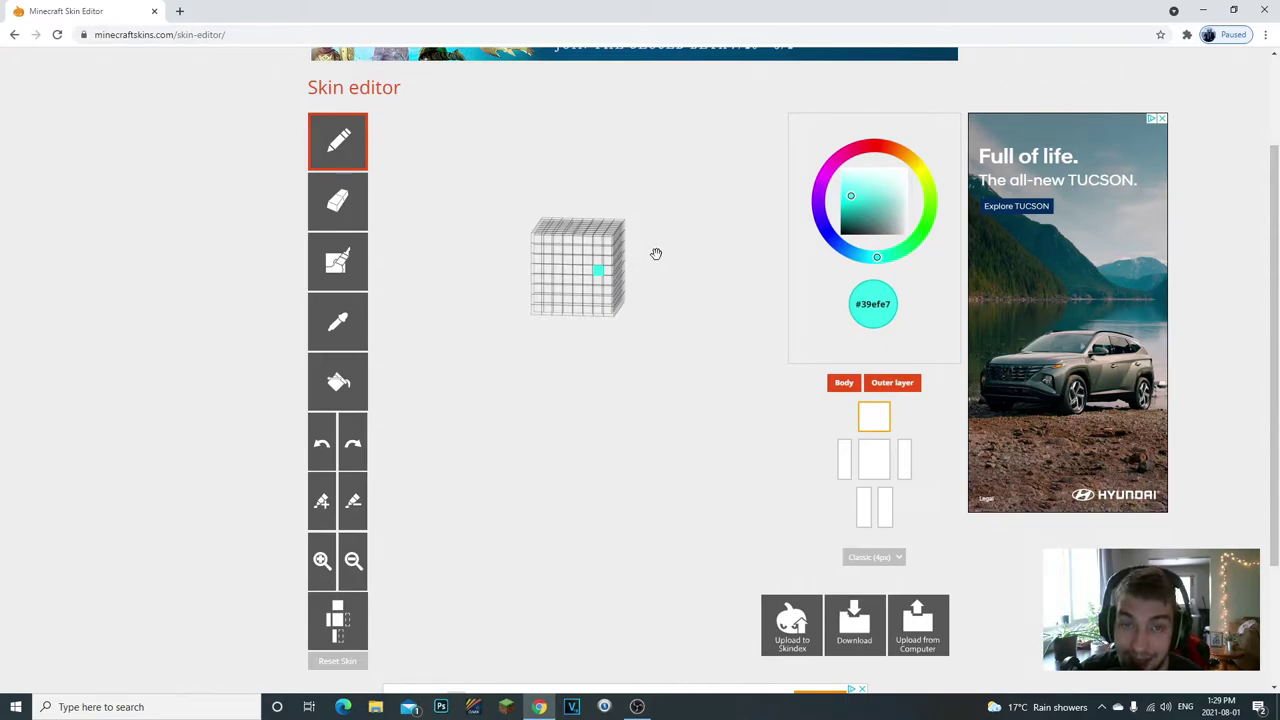
# - Turn the head to front view, add the second cyan eye, and pick orange-red #ef5439
pyautogui.moveTo(554, 249)
pyautogui.mouseDown()
pyautogui.moveTo(654, 263)
pyautogui.moveTo(601, 381)
pyautogui.moveTo(714, 340)
pyautogui.moveTo(640, 300)
pyautogui.moveTo(668, 306)
pyautogui.moveTo(678, 323)
pyautogui.moveTo(591, 289)
pyautogui.mouseUp()
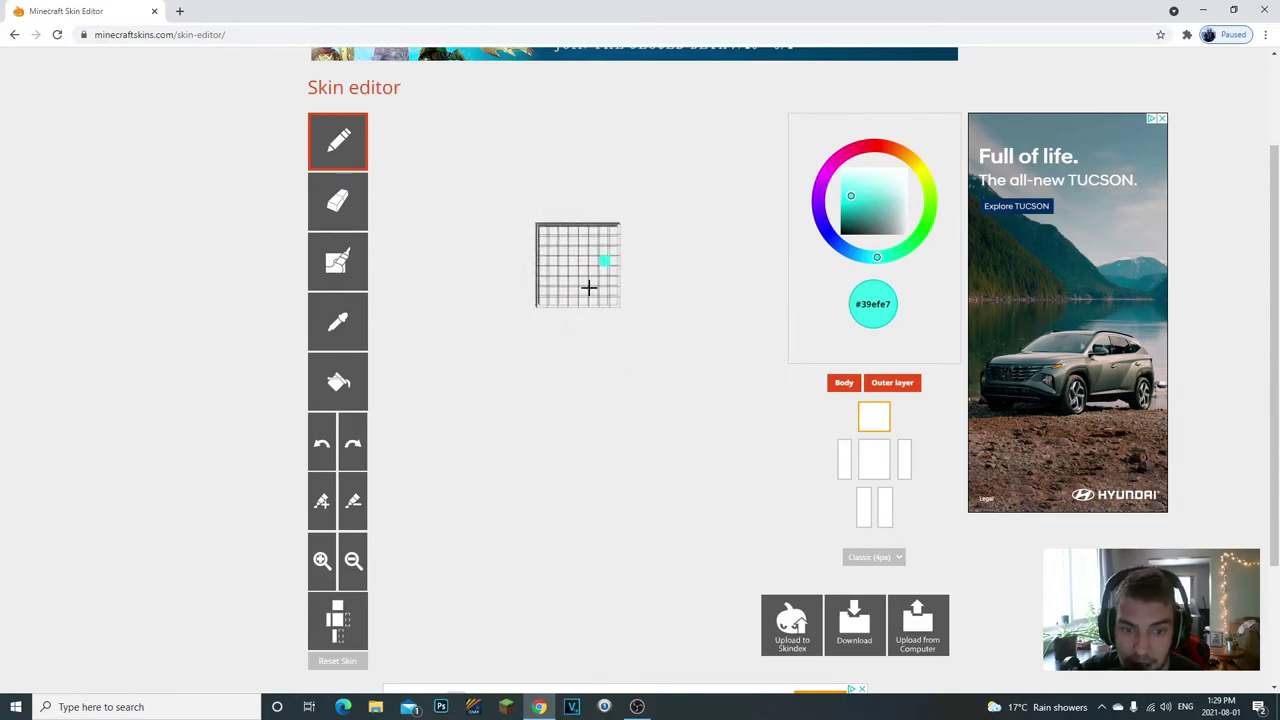
pyautogui.click(594, 258)
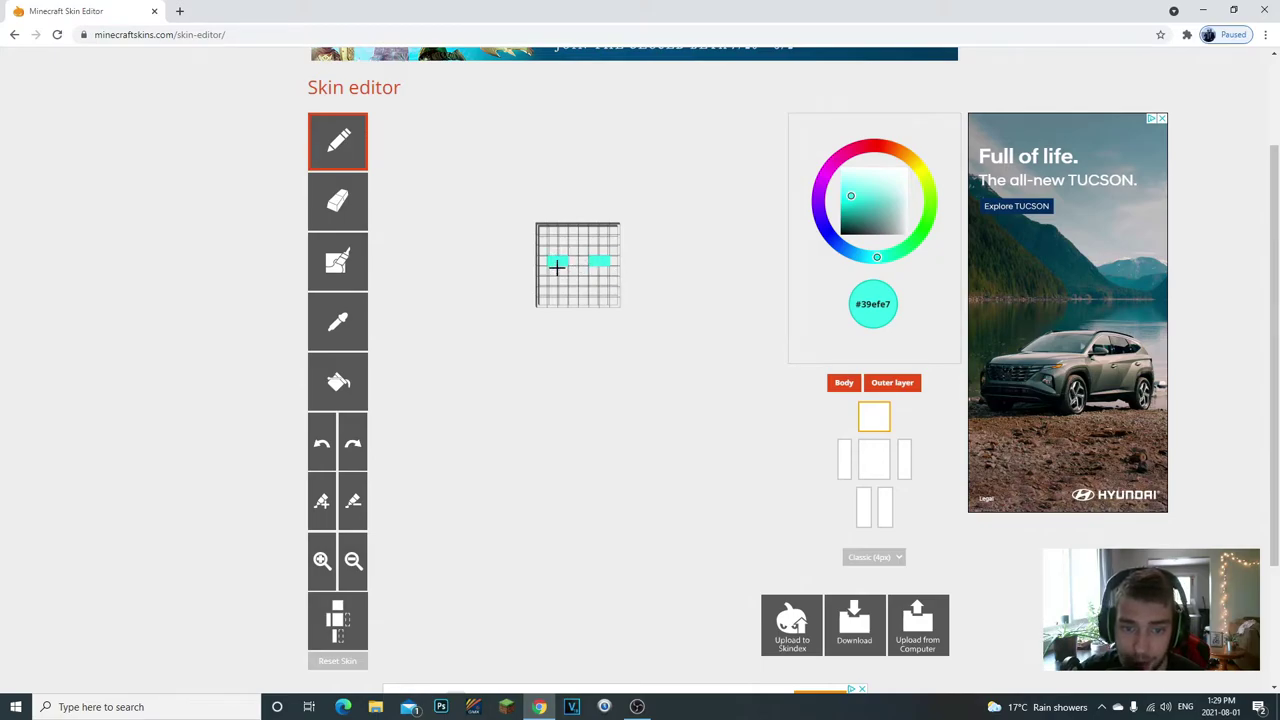
pyautogui.click(869, 146)
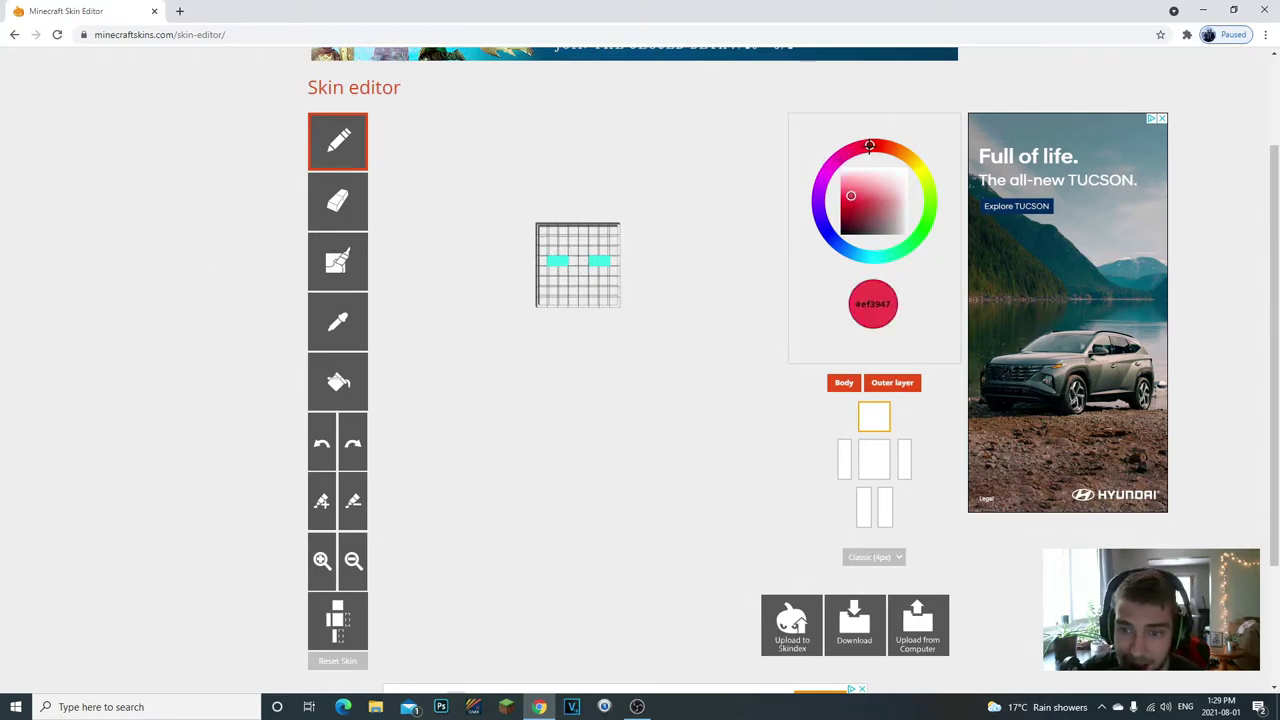
pyautogui.click(882, 148)
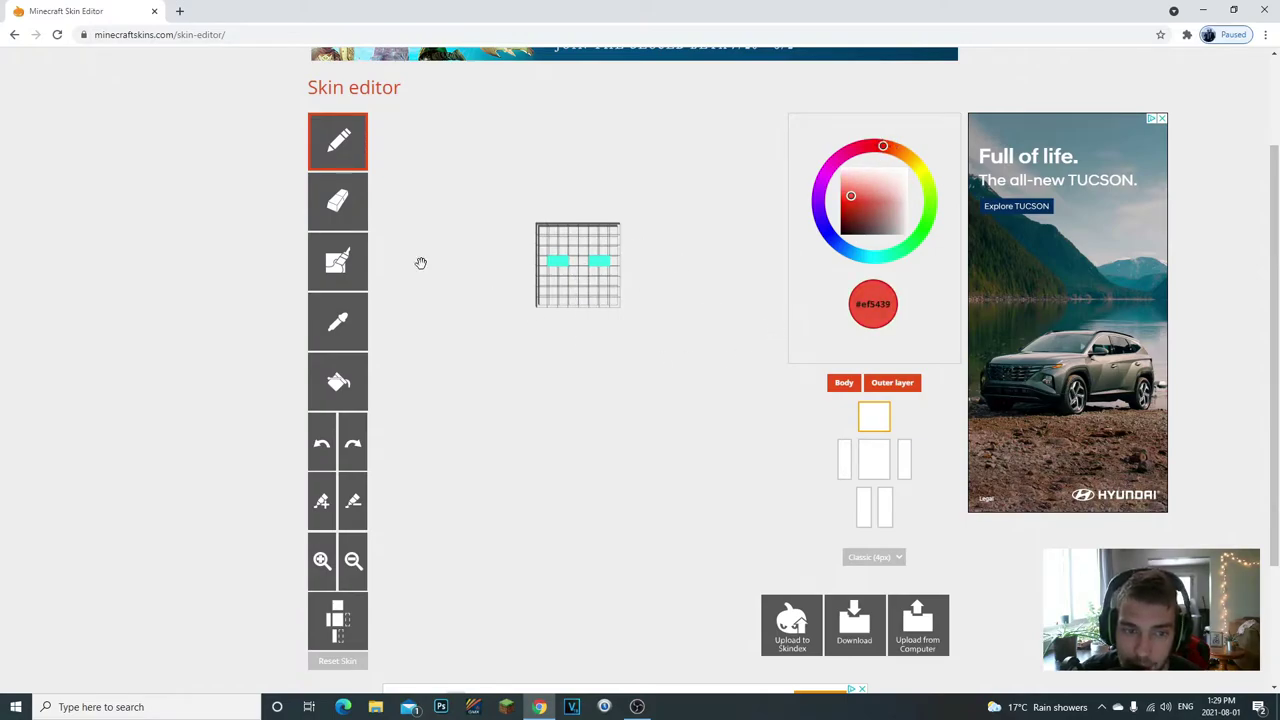
pyautogui.click(355, 210)
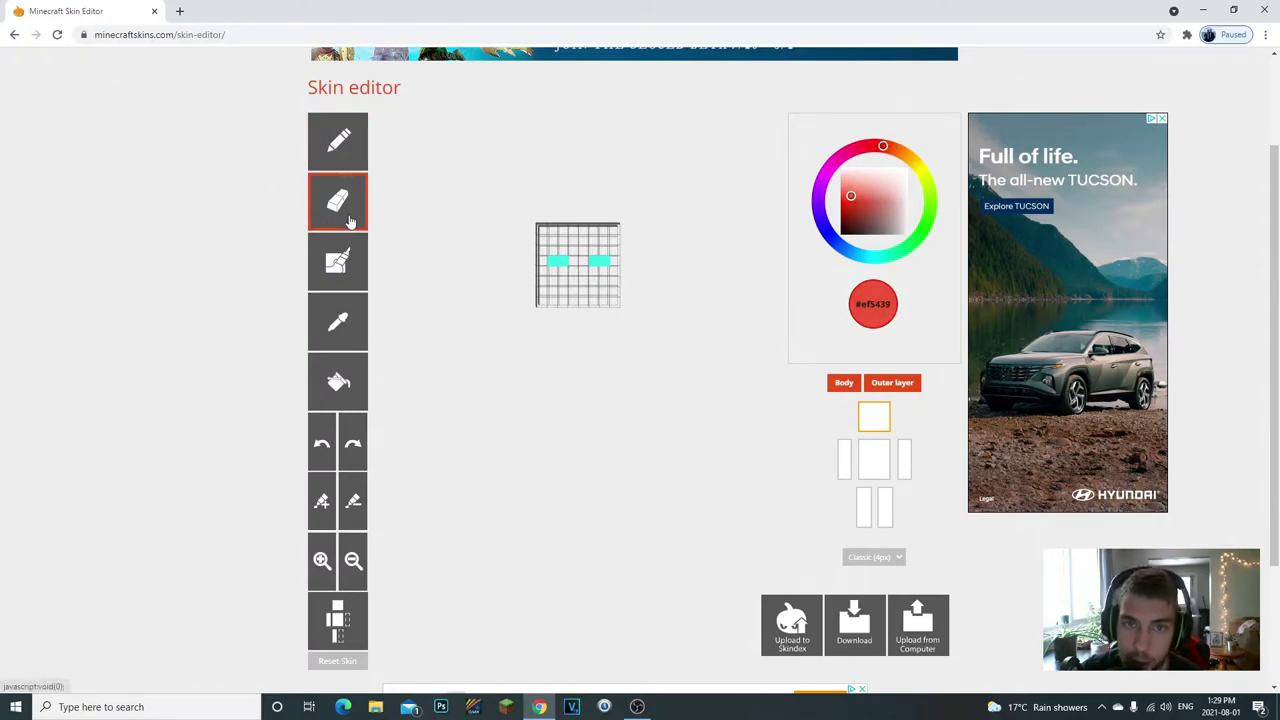
# - Erase the cyan eyes and paint a red border along the face's top row
pyautogui.moveTo(562, 261); pyautogui.dragTo(552, 261)
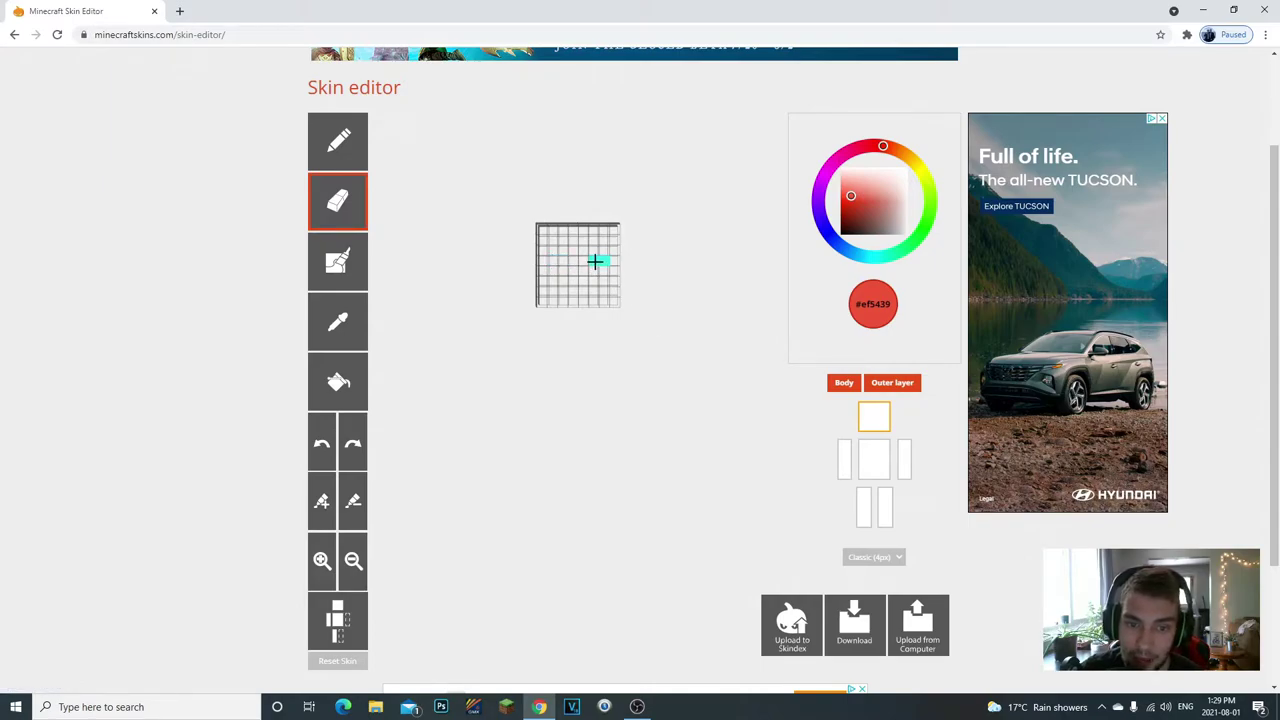
pyautogui.click(348, 143)
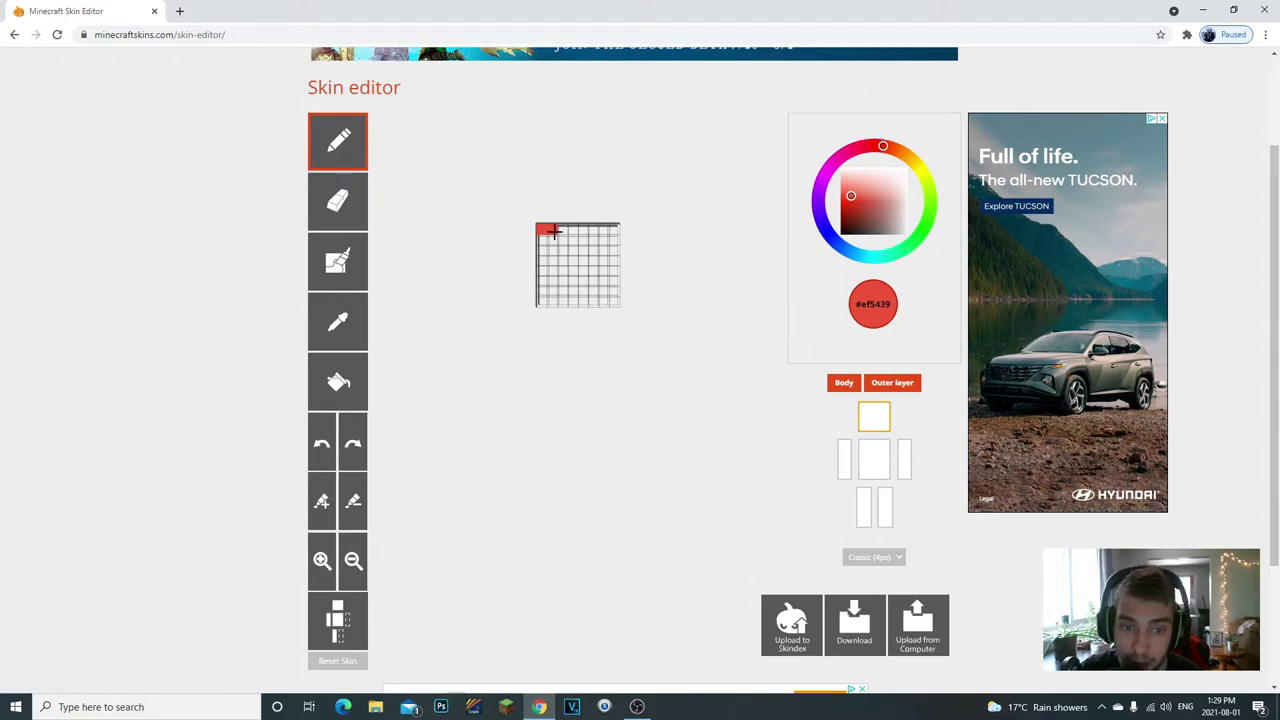
pyautogui.moveTo(568, 230)
pyautogui.mouseDown()
pyautogui.moveTo(600, 229)
pyautogui.moveTo(614, 302)
pyautogui.moveTo(545, 304)
pyautogui.moveTo(540, 252)
pyautogui.mouseUp()
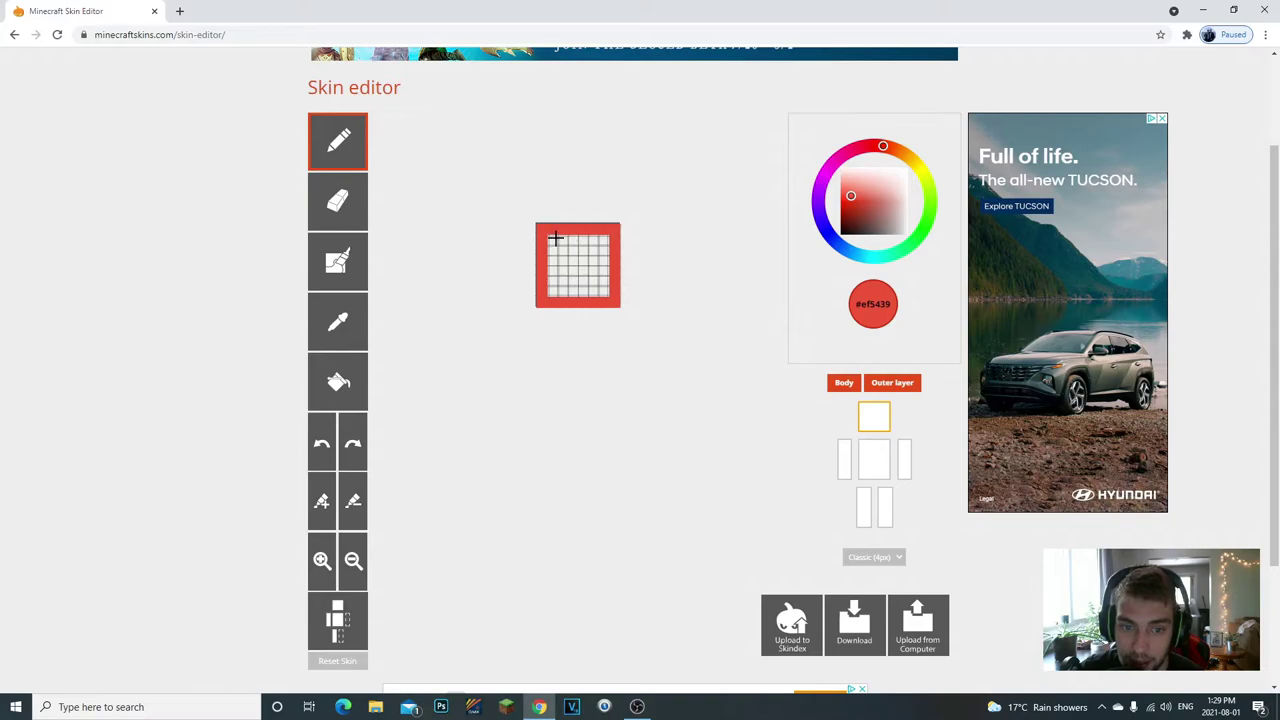
# - Paint a yellow inner ring, then erase part of the face's top rows
pyautogui.click(920, 175)
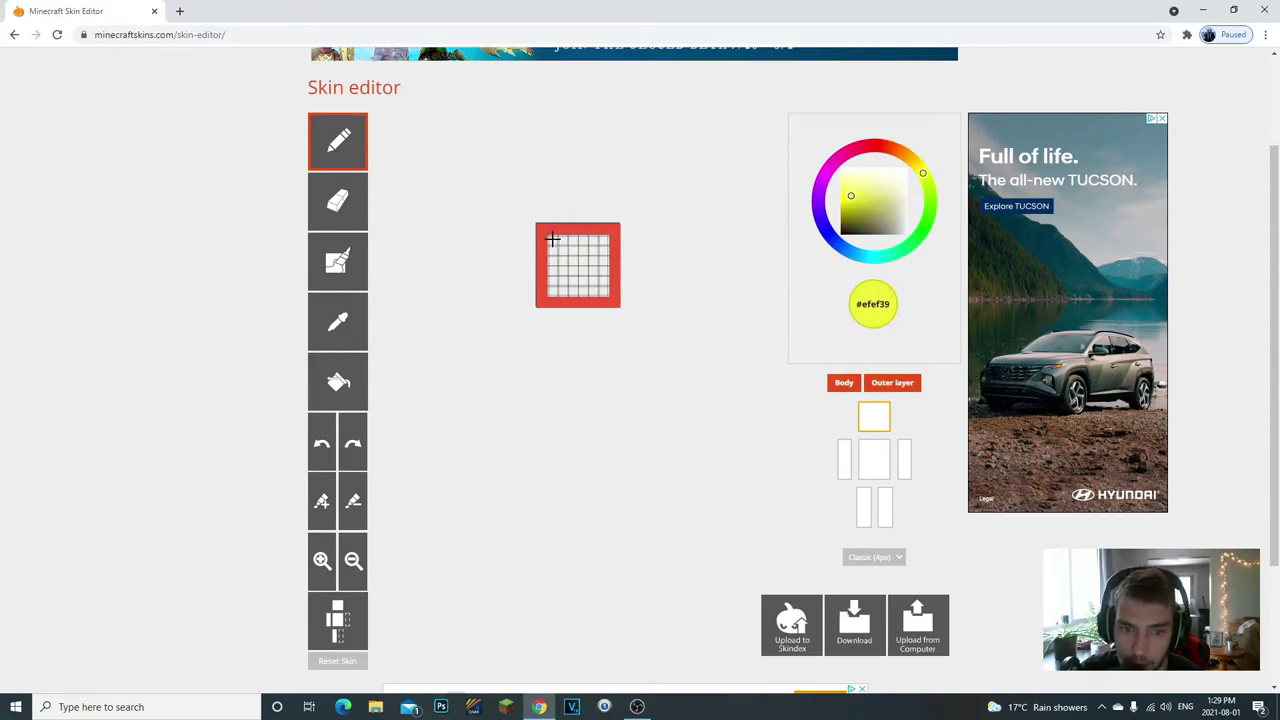
pyautogui.moveTo(552, 240)
pyautogui.mouseDown()
pyautogui.moveTo(605, 238)
pyautogui.moveTo(603, 289)
pyautogui.moveTo(563, 292)
pyautogui.moveTo(553, 252)
pyautogui.mouseUp()
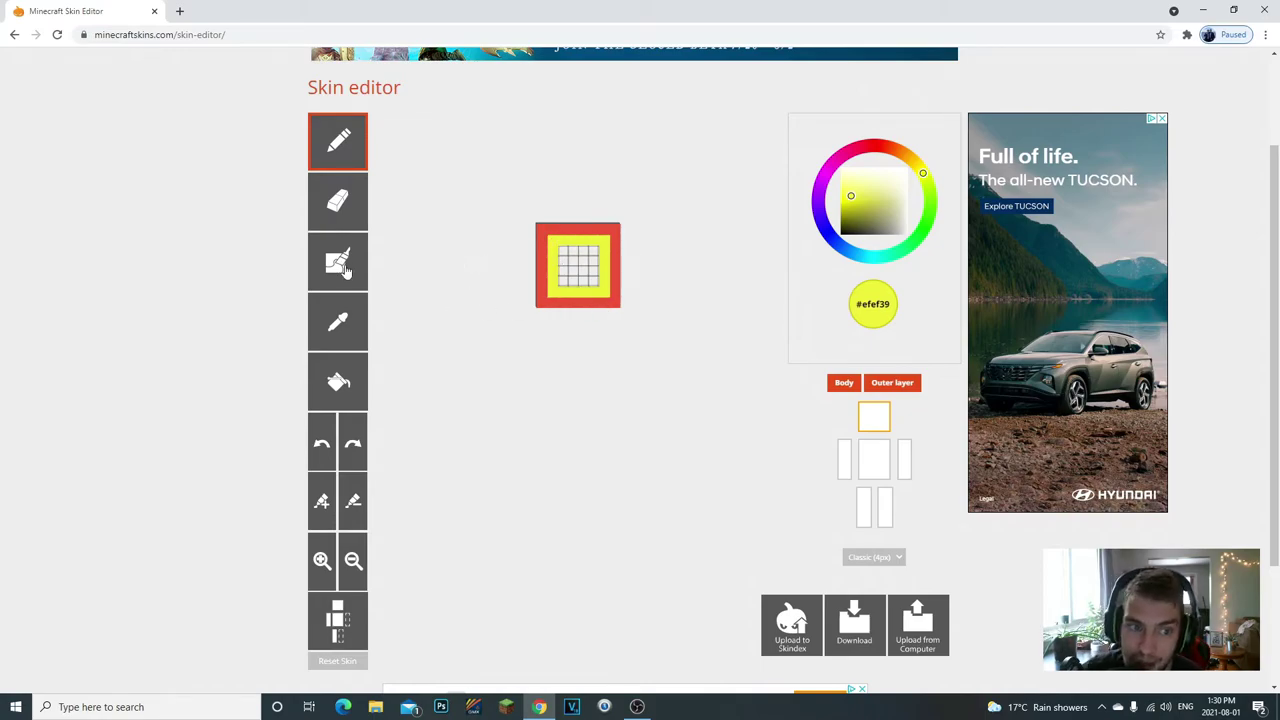
pyautogui.click(326, 220)
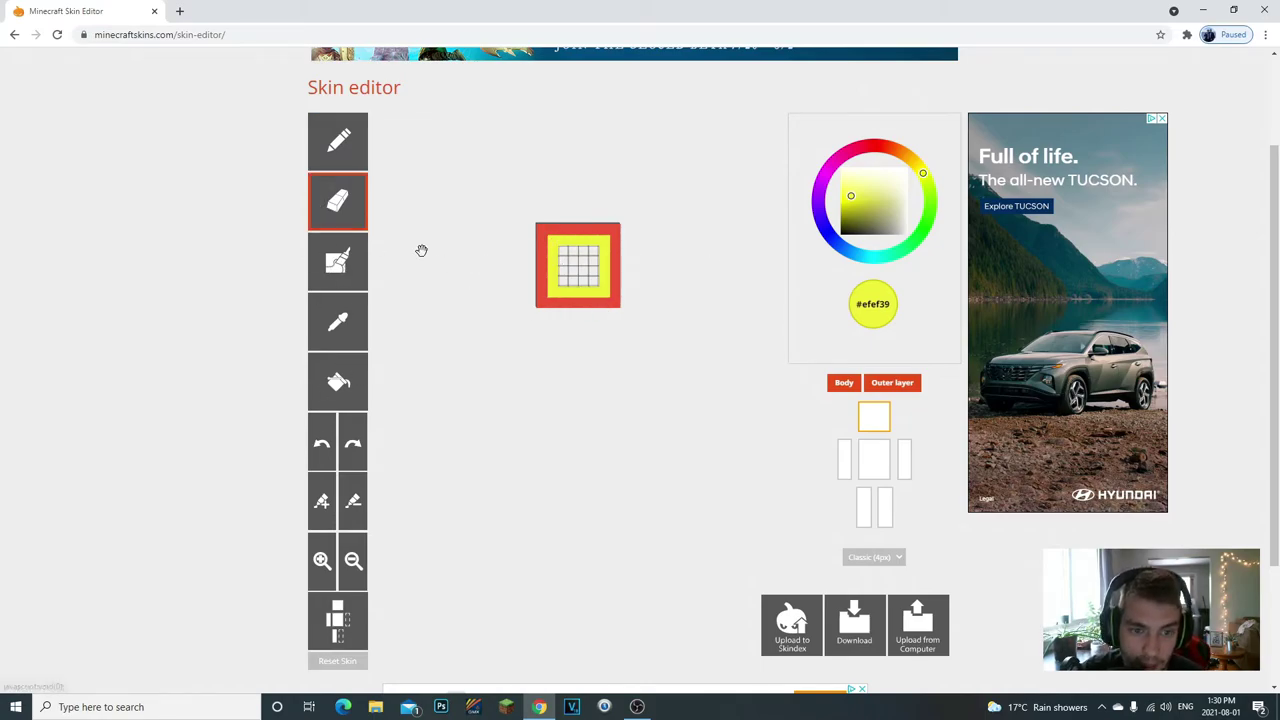
pyautogui.moveTo(608, 232)
pyautogui.mouseDown()
pyautogui.moveTo(574, 223)
pyautogui.moveTo(590, 265)
pyautogui.mouseUp()
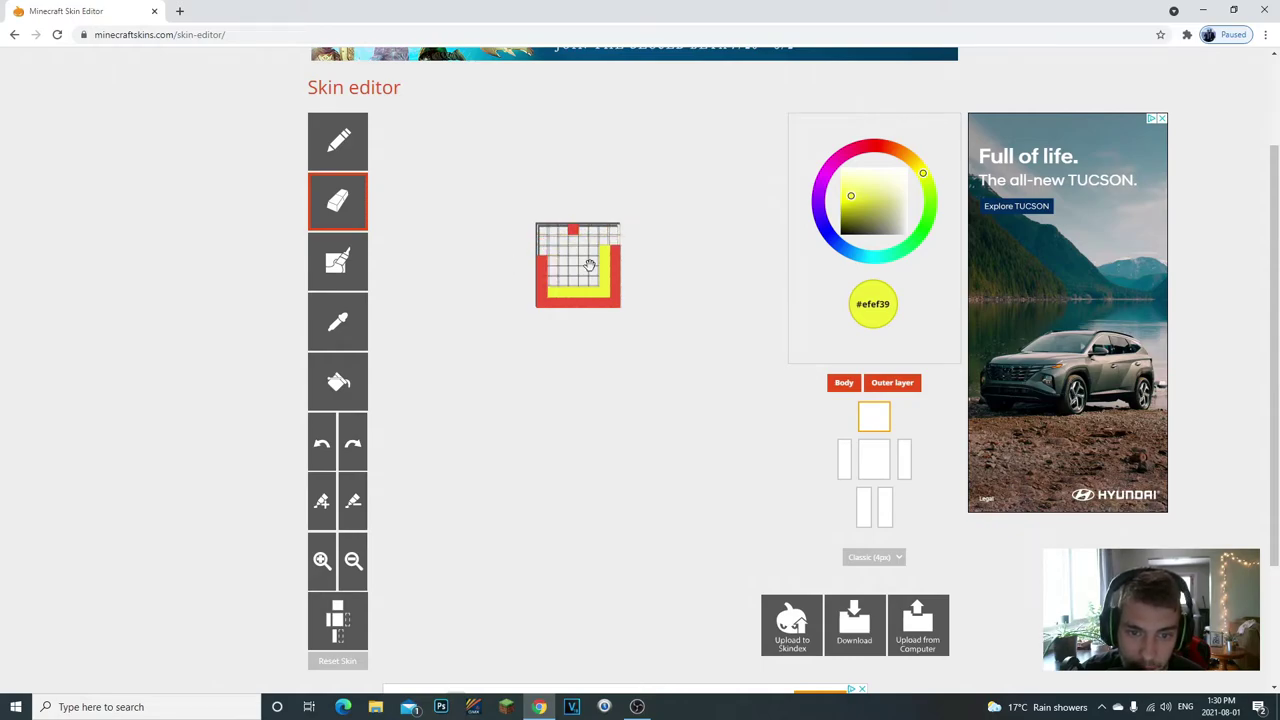
# - Reset the skin to a blank template, confirming the discard of all work
pyautogui.scroll(-2, 520, 310)
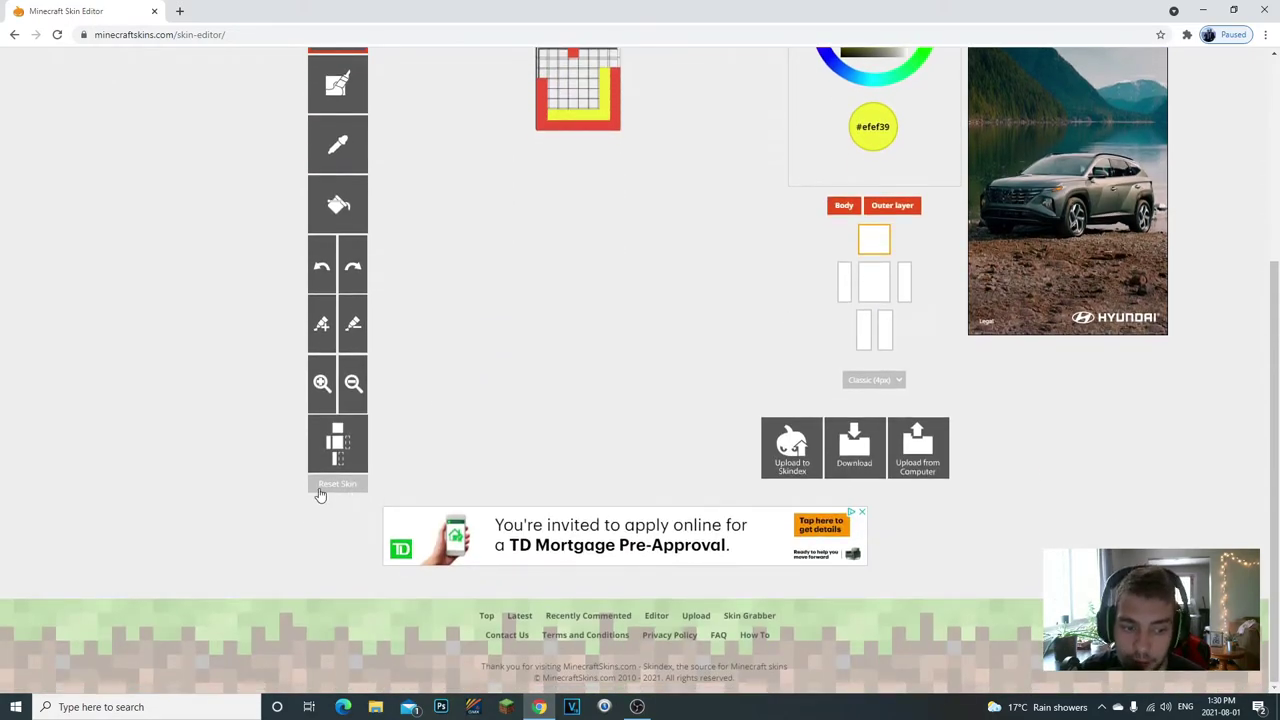
pyautogui.click(340, 486)
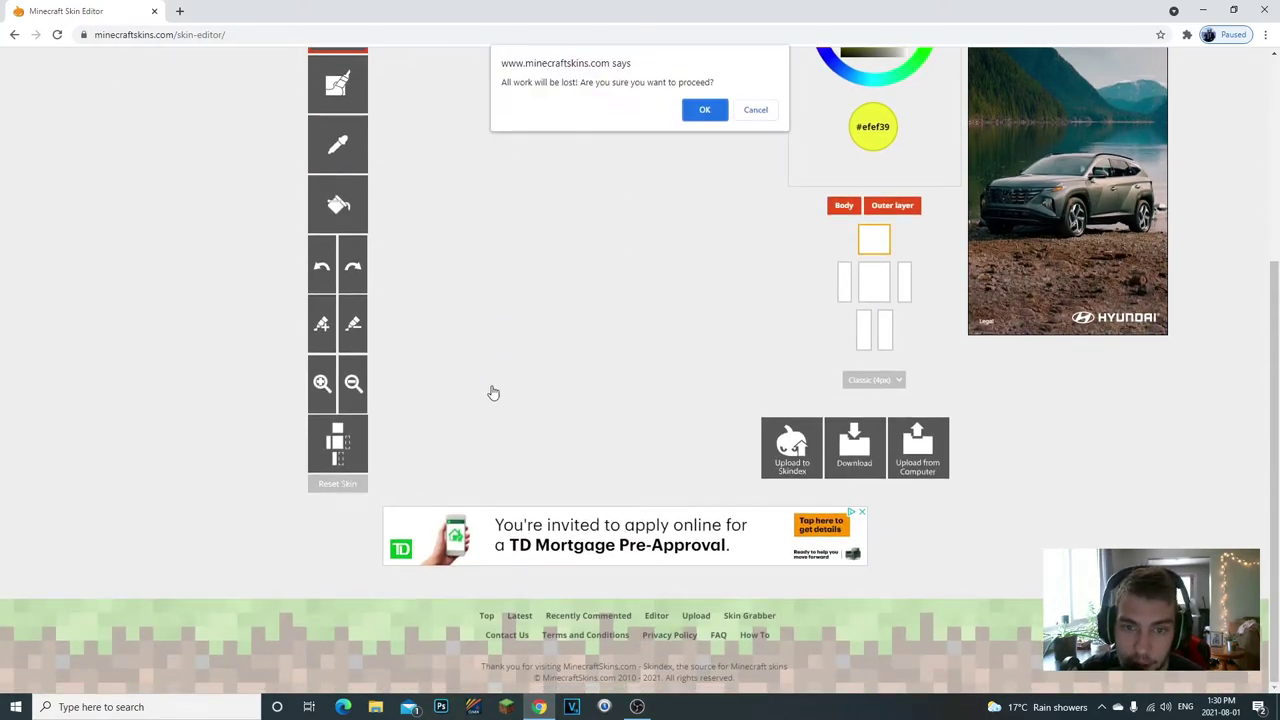
pyautogui.click(706, 111)
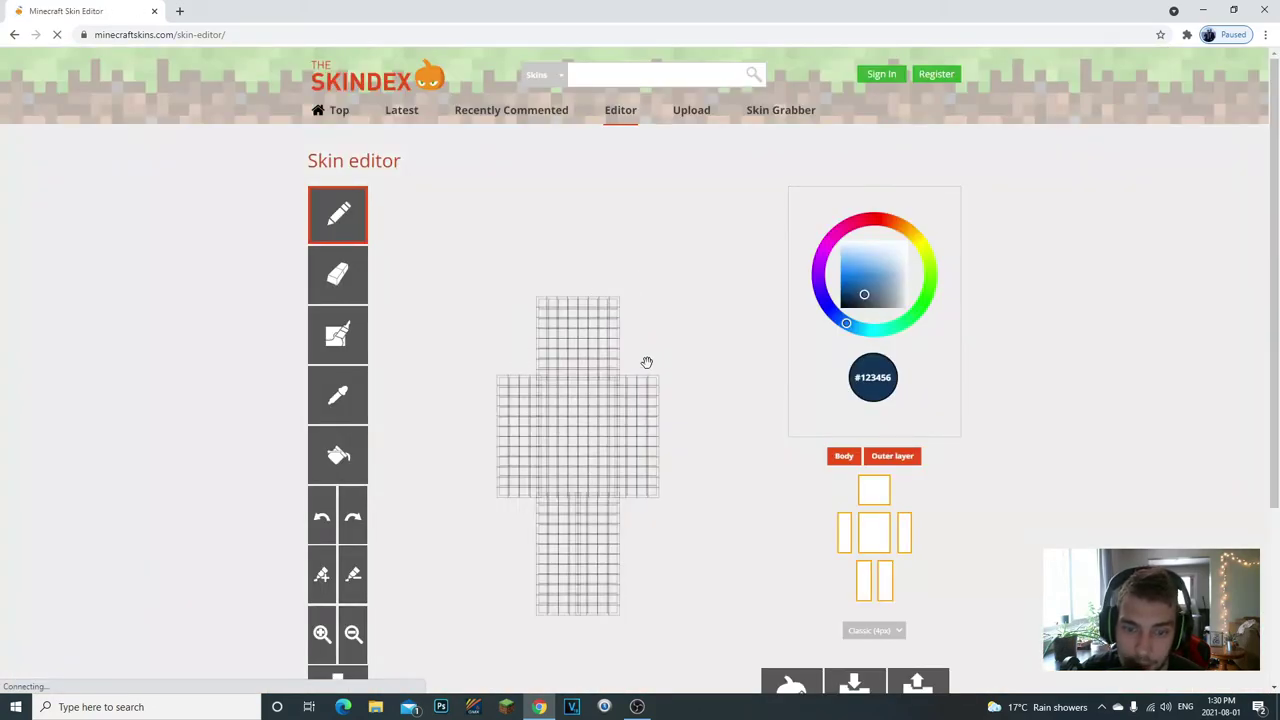
# - Hide the body, both arms and both legs so only the head remains
pyautogui.scroll(-2, 700, 380)
pyautogui.click(873, 398)
pyautogui.click(844, 398)
pyautogui.click(863, 447)
pyautogui.click(884, 450)
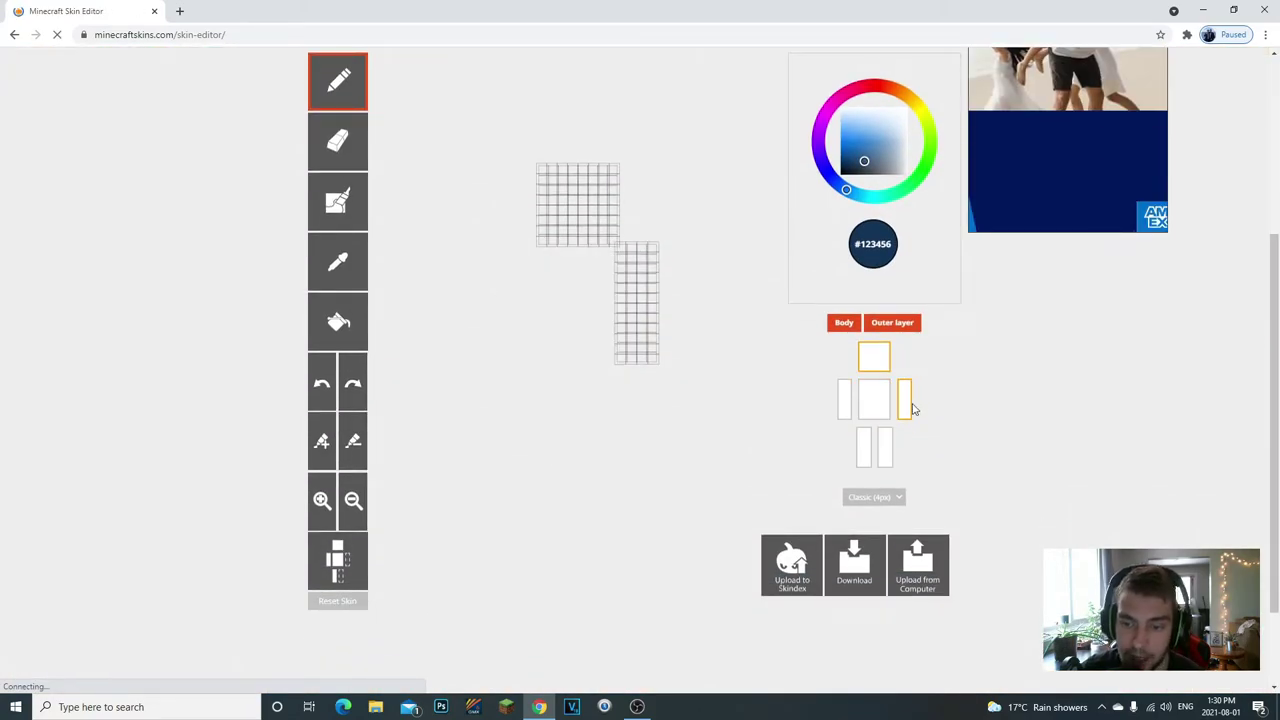
pyautogui.click(908, 410)
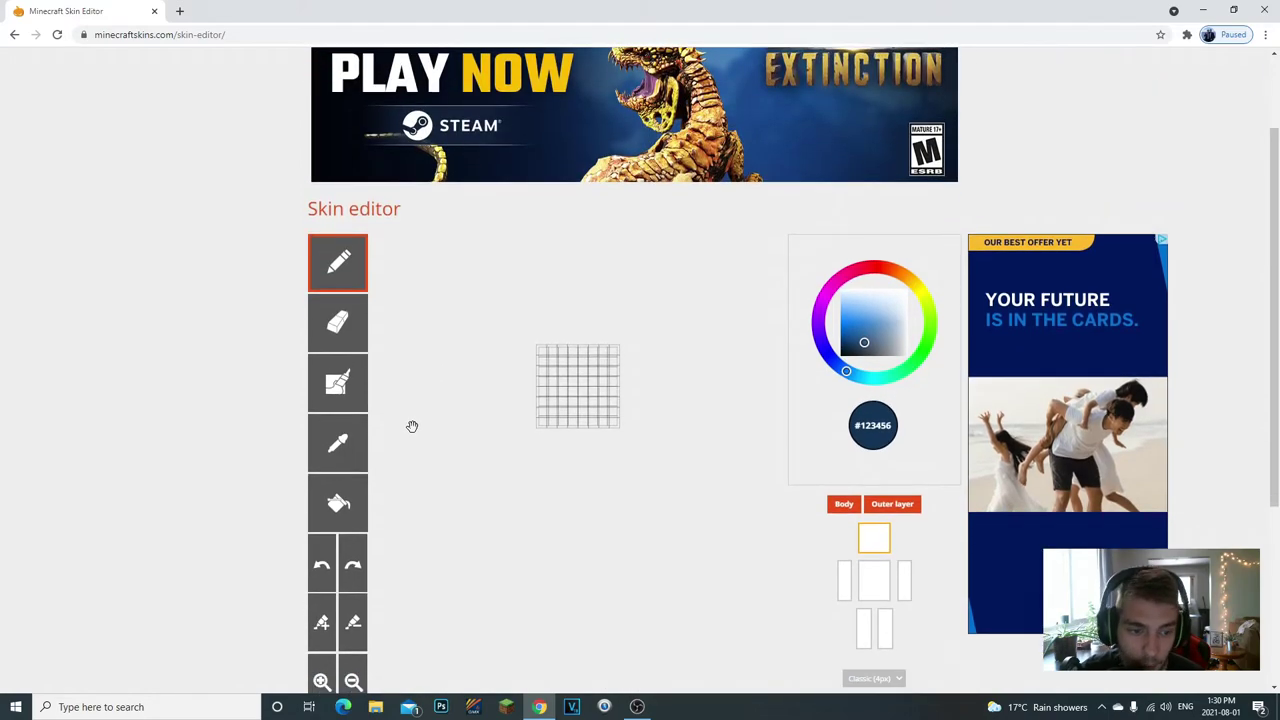
pyautogui.scroll(-1, 412, 427)
# - Bucket-fill the head solid dark red #561214, then pick teal #125656 for the eyes
pyautogui.click(343, 400)
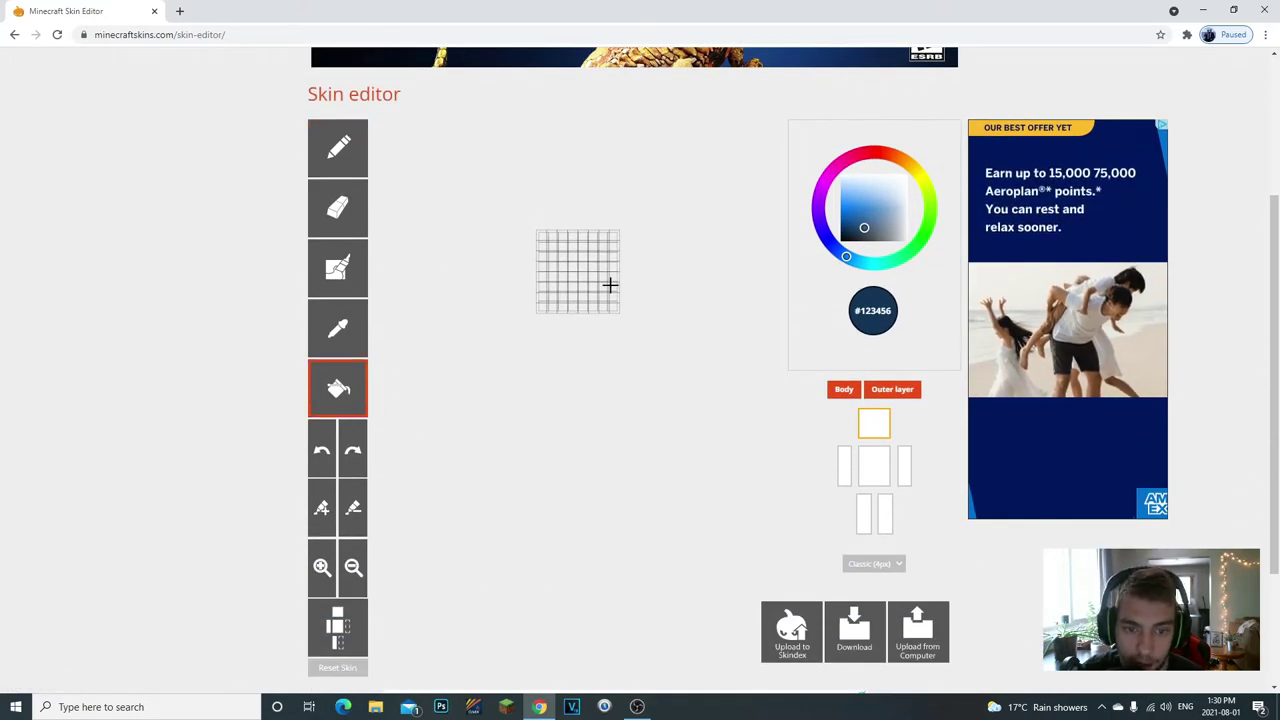
pyautogui.moveTo(643, 280)
pyautogui.mouseDown()
pyautogui.moveTo(651, 291)
pyautogui.moveTo(640, 286)
pyautogui.mouseUp()
pyautogui.click(873, 152)
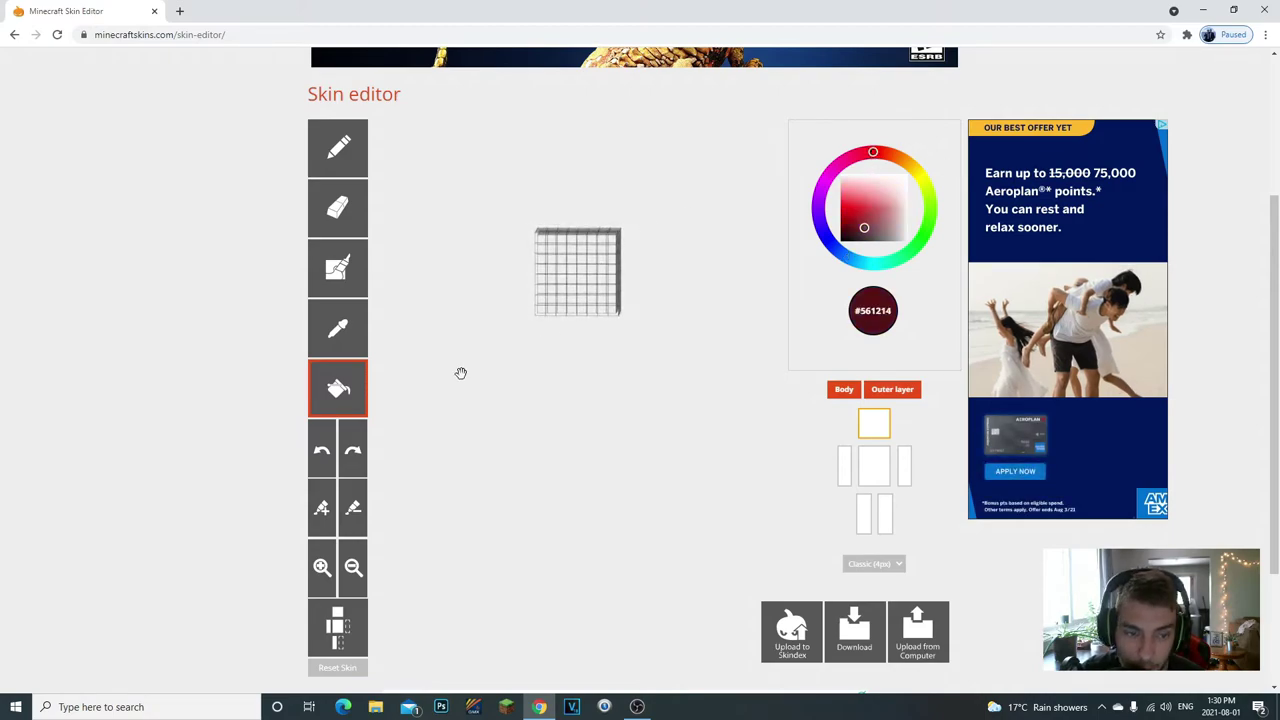
pyautogui.click(580, 280)
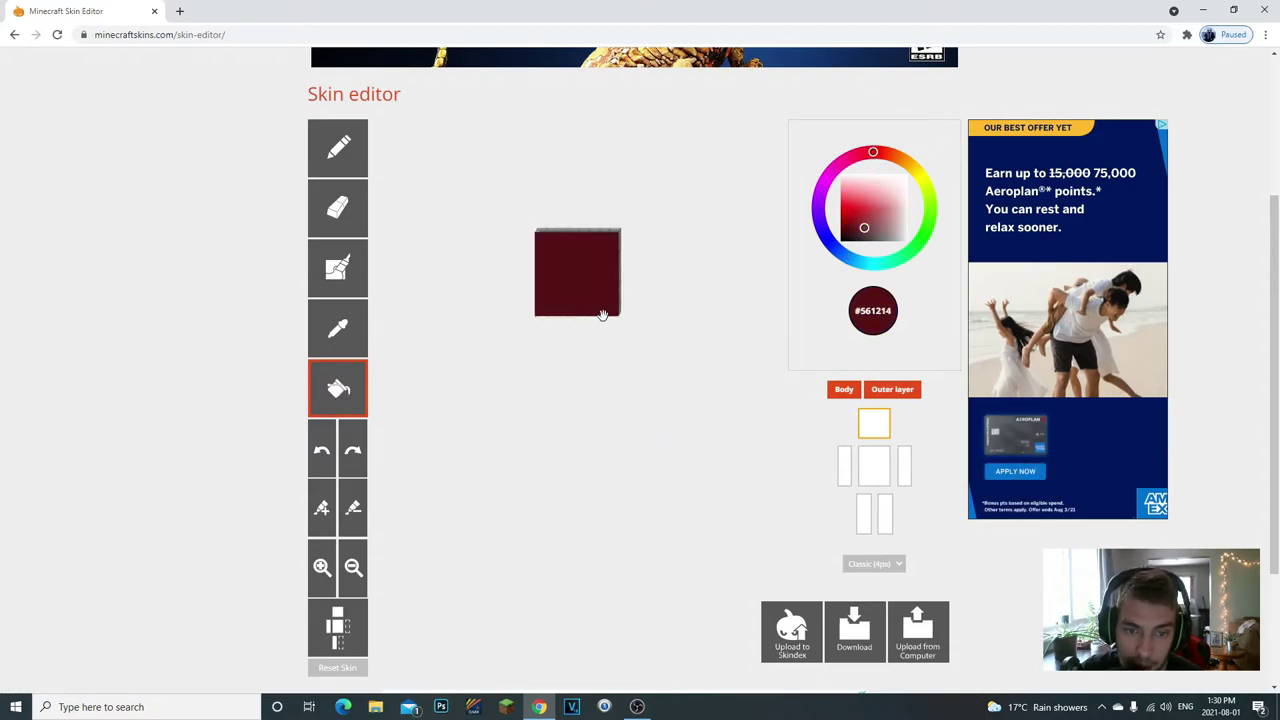
pyautogui.moveTo(602, 316)
pyautogui.mouseDown()
pyautogui.moveTo(645, 340)
pyautogui.moveTo(628, 320)
pyautogui.moveTo(623, 260)
pyautogui.moveTo(603, 317)
pyautogui.moveTo(586, 320)
pyautogui.moveTo(654, 466)
pyautogui.moveTo(711, 380)
pyautogui.moveTo(674, 386)
pyautogui.mouseUp()
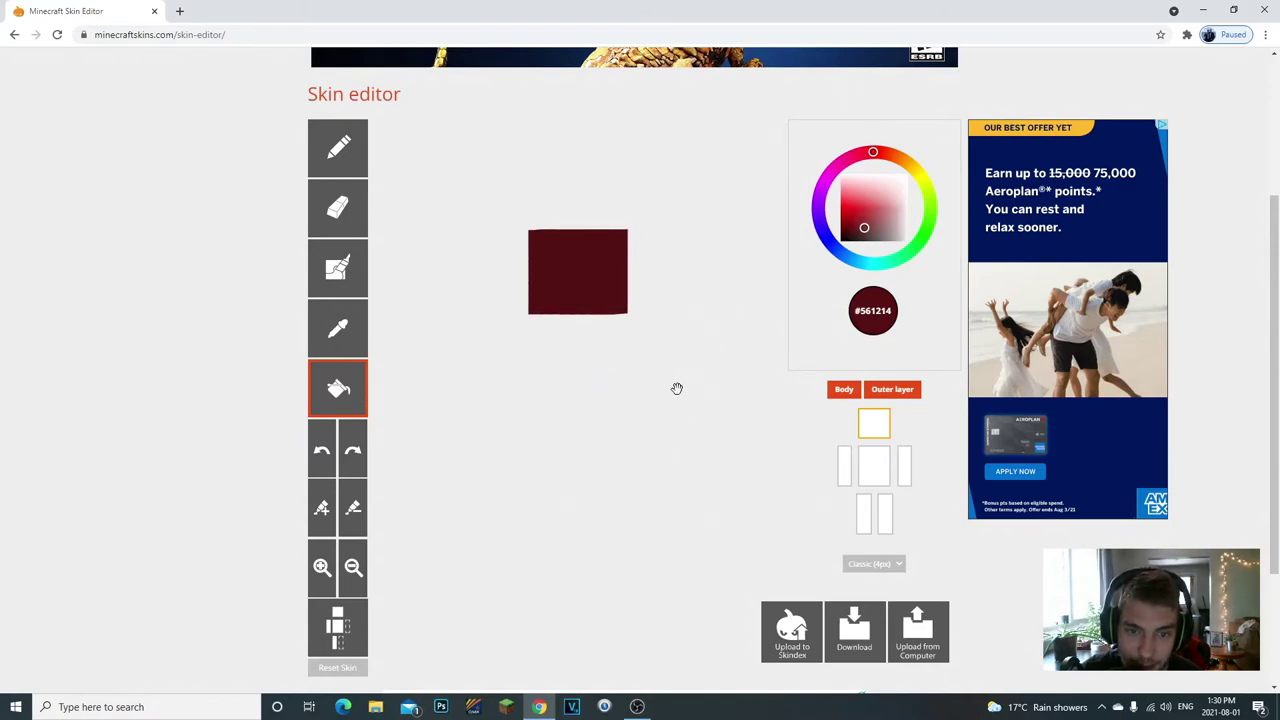
pyautogui.click(873, 264)
pyautogui.click(350, 170)
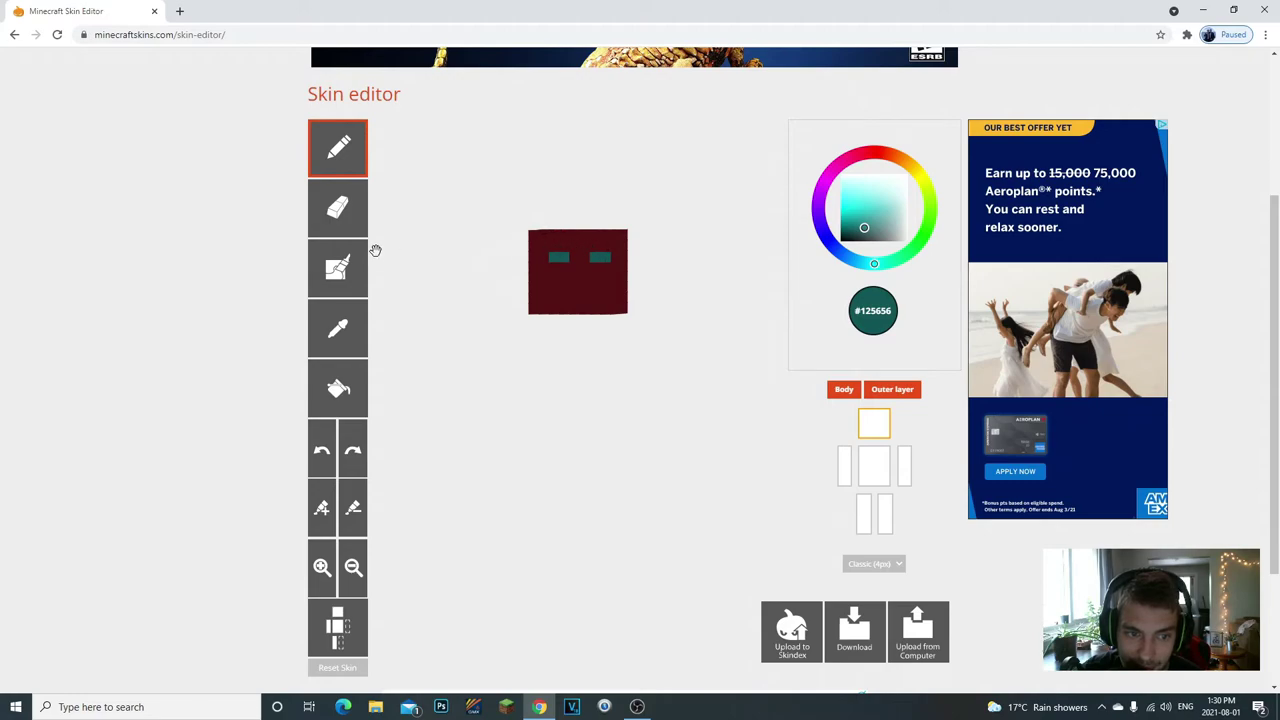
# - Paint black #000000 brows above the teal eyes, then pick pale yellow #ede954
pyautogui.moveTo(845, 229); pyautogui.dragTo(745, 252)
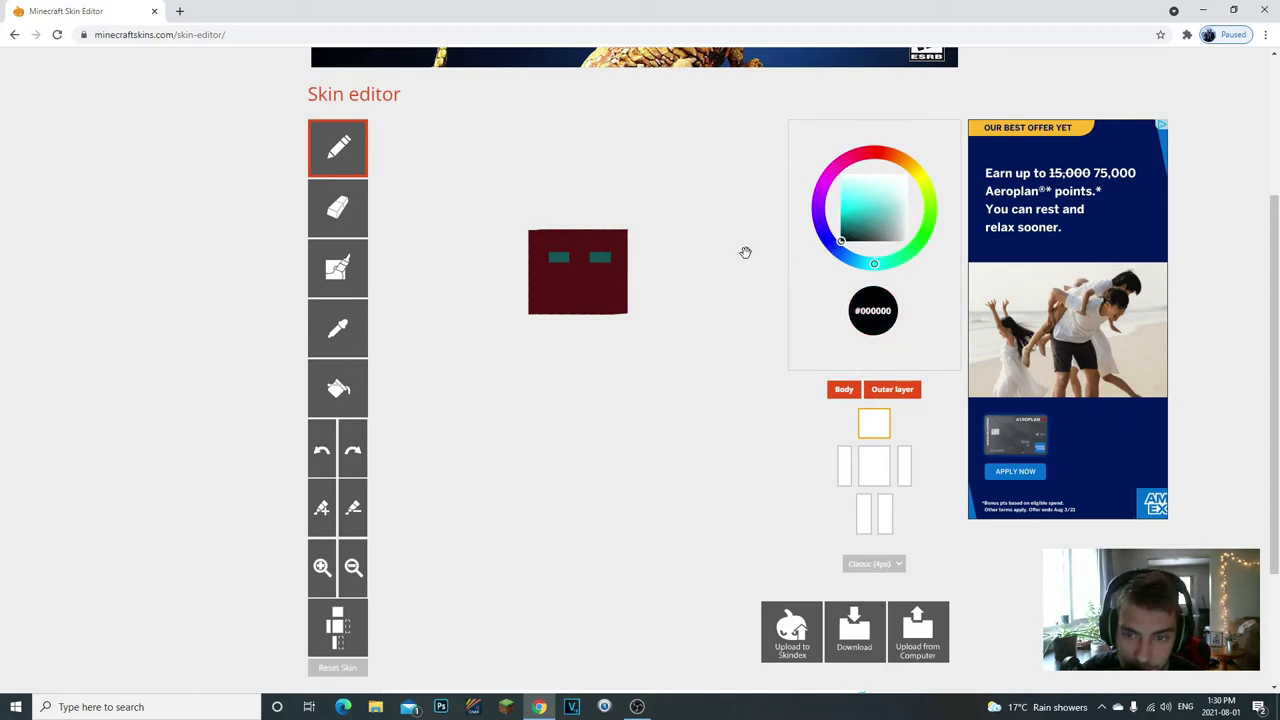
pyautogui.moveTo(565, 247); pyautogui.dragTo(553, 248)
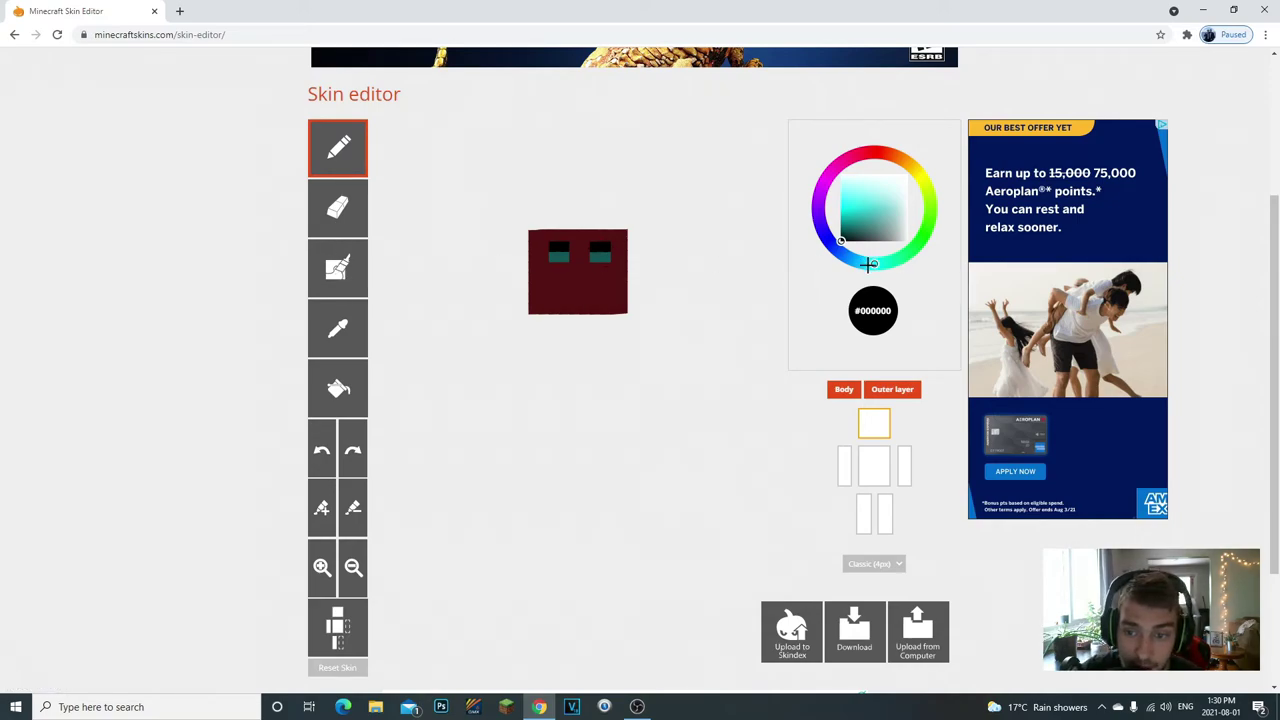
pyautogui.moveTo(865, 264)
pyautogui.mouseDown()
pyautogui.moveTo(940, 208)
pyautogui.moveTo(926, 176)
pyautogui.mouseUp()
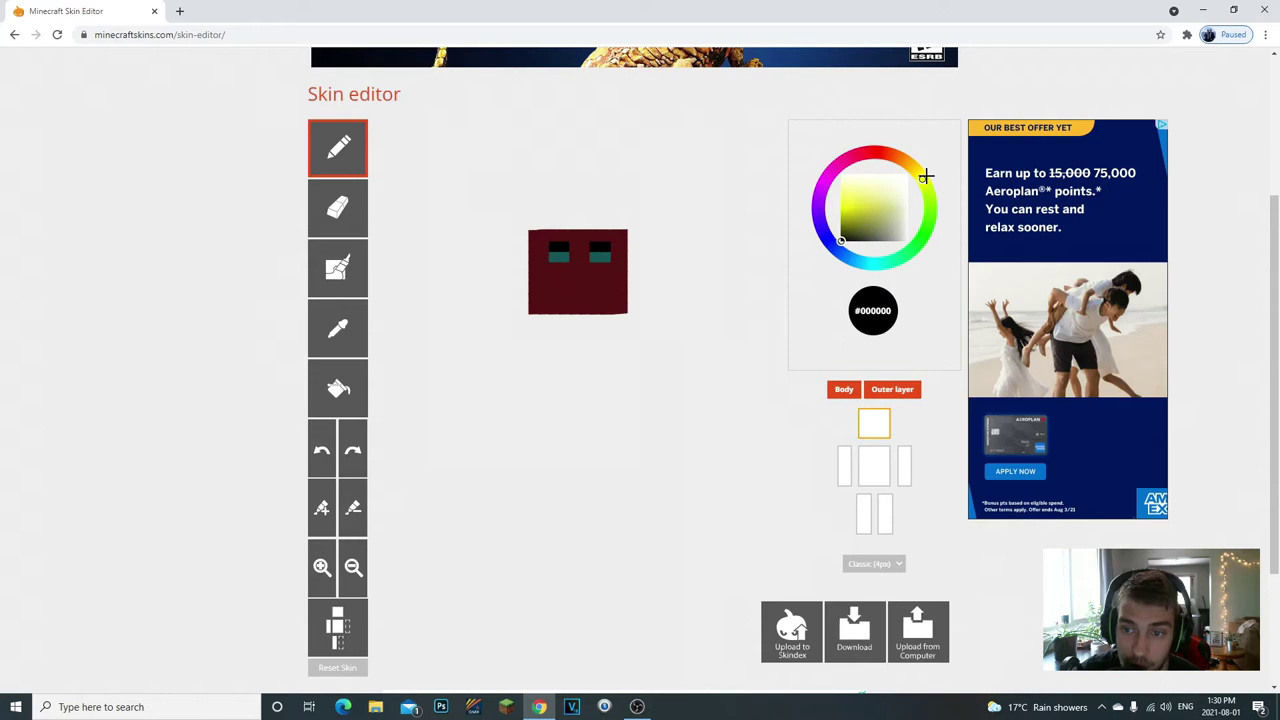
pyautogui.click(854, 198)
# - Undo and redo the brow edits, restoring the eye and brow strokes
pyautogui.click(324, 453)
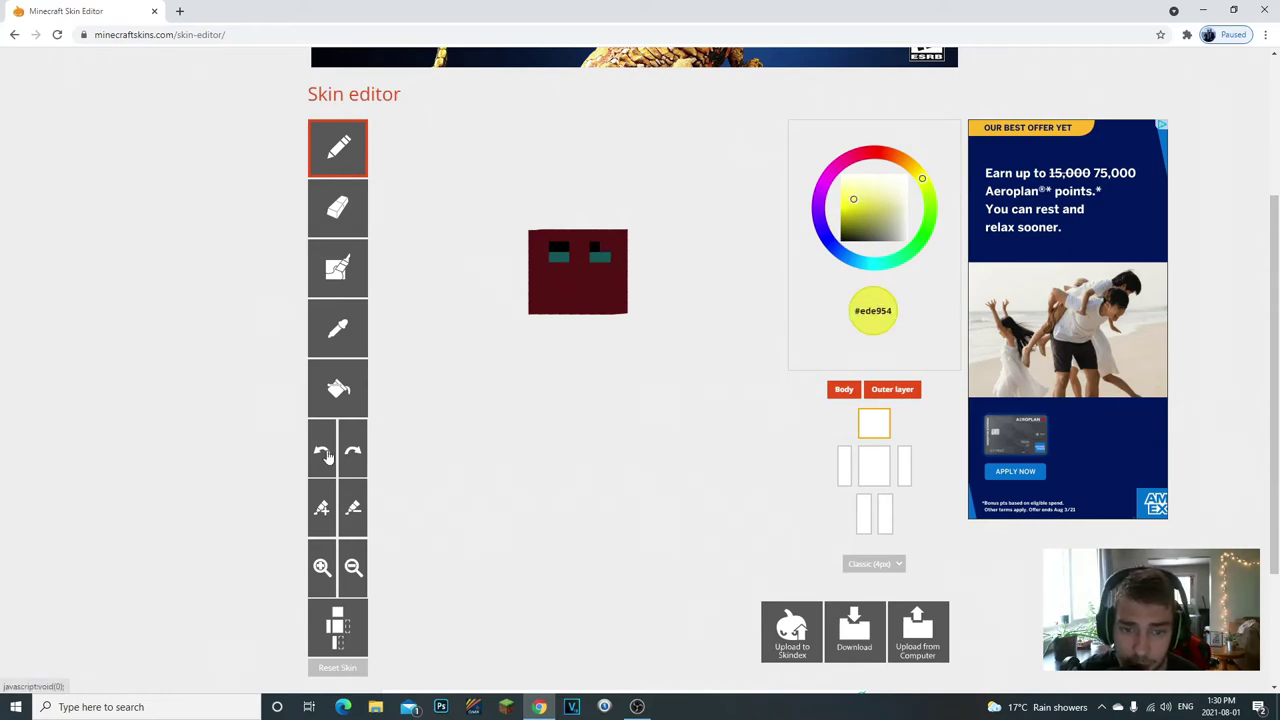
pyautogui.click(358, 458)
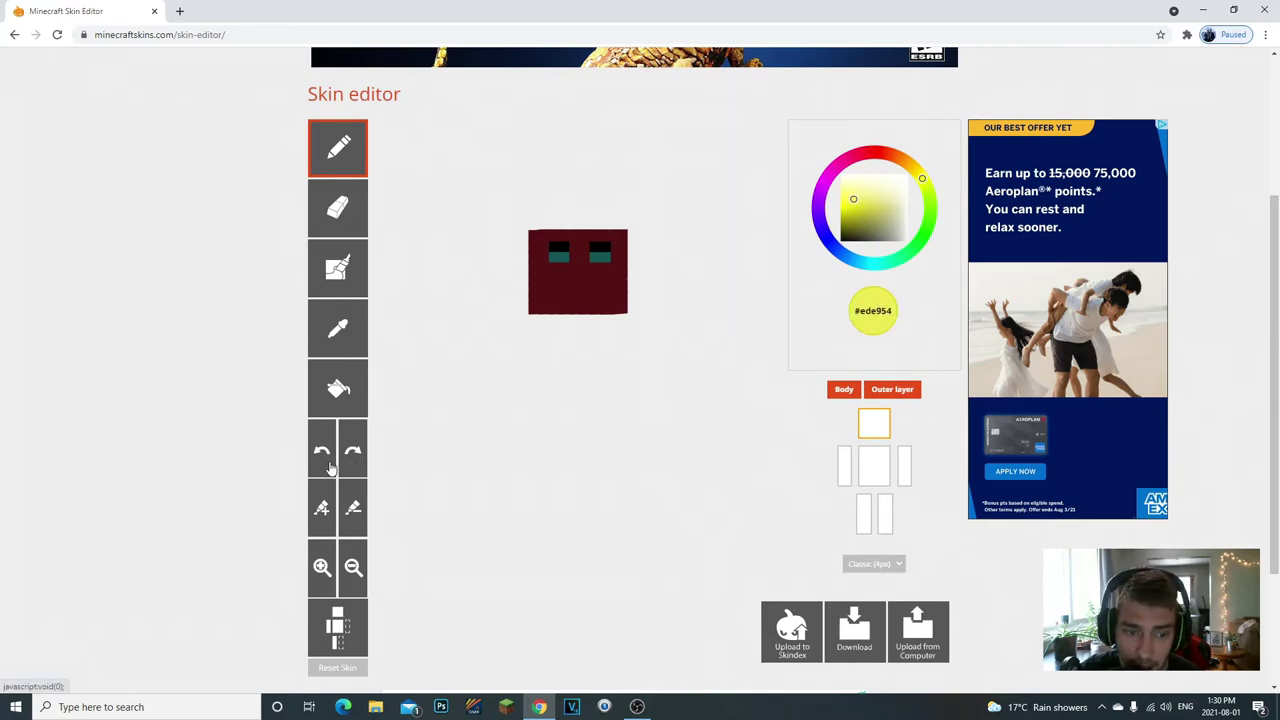
pyautogui.click(326, 460)
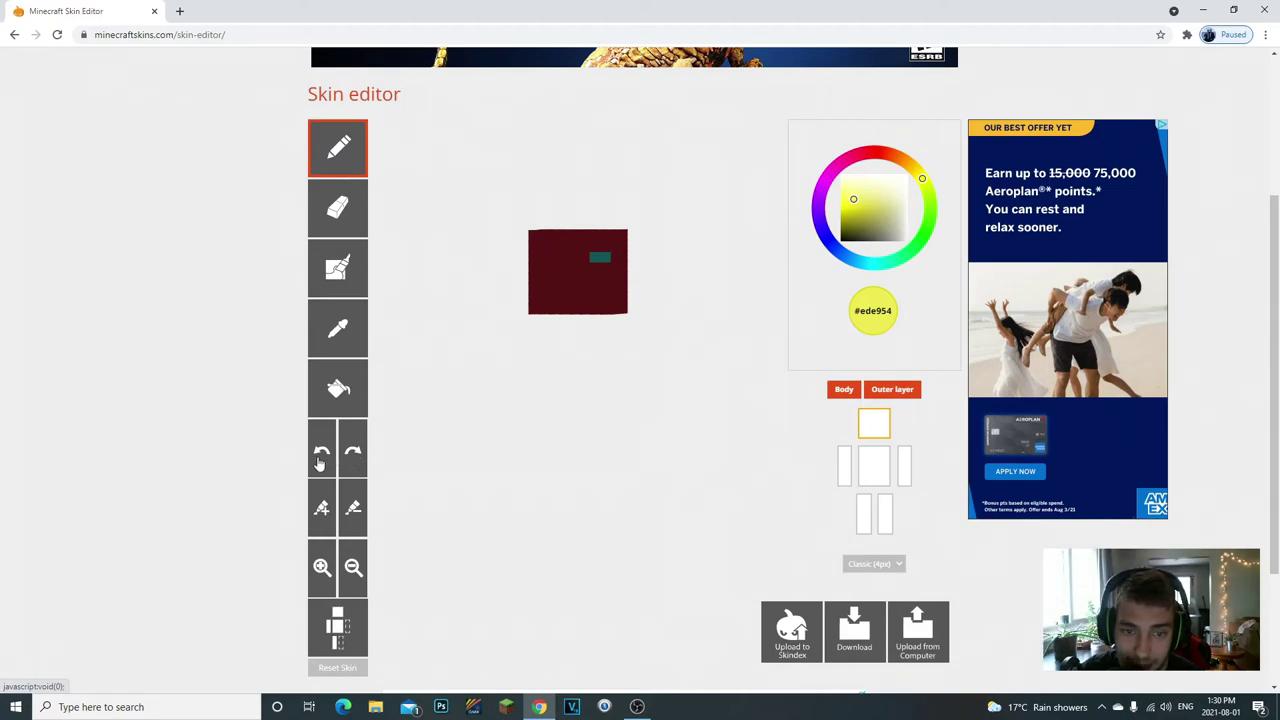
pyautogui.click(359, 462)
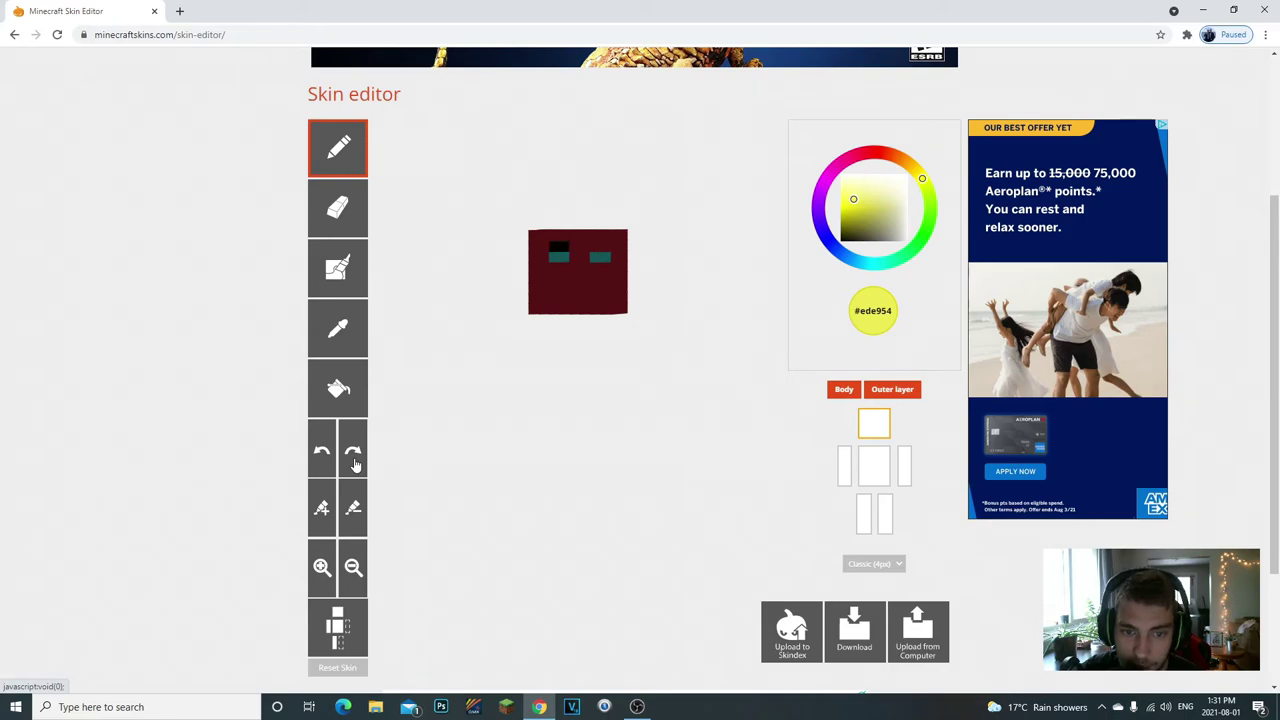
# - Eyedrop the head's dark red #561214 back as the paint colour
pyautogui.click(349, 328)
pyautogui.click(585, 289)
pyautogui.click(326, 334)
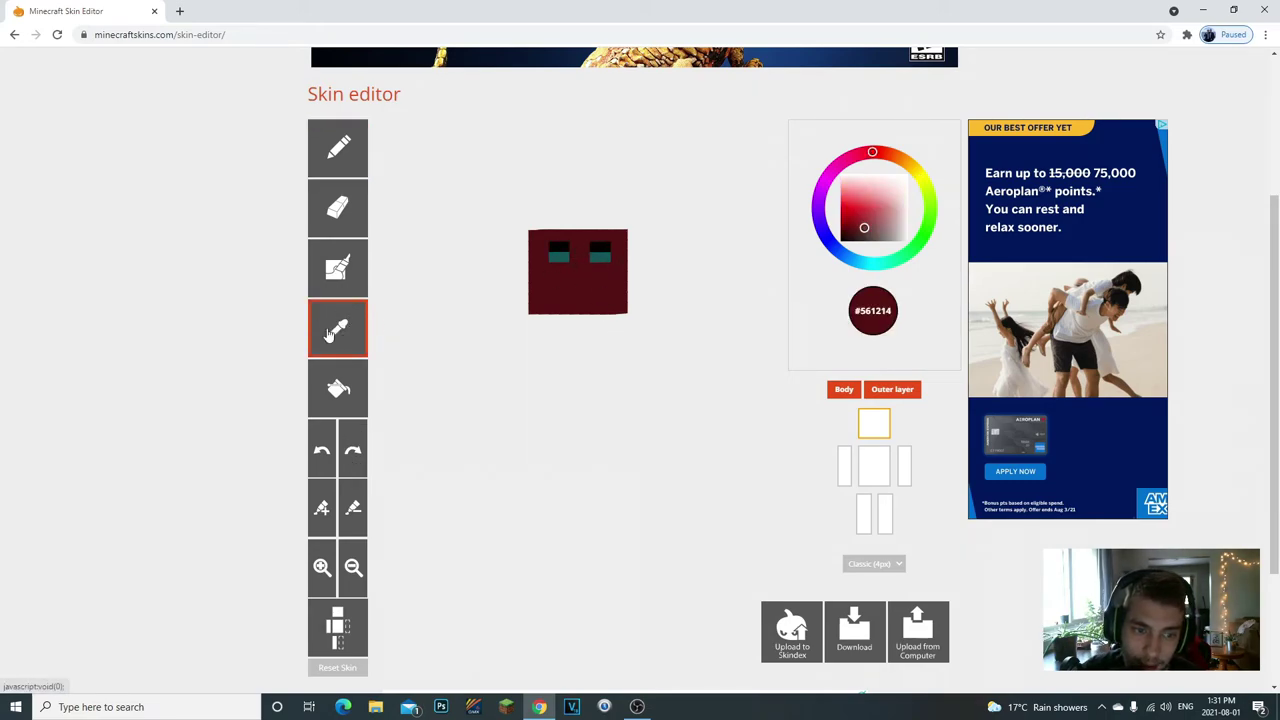
pyautogui.click(560, 272)
pyautogui.click(335, 350)
# - Re-sample the dark red, show the torso, and paint a dark red row across it
pyautogui.click(580, 287)
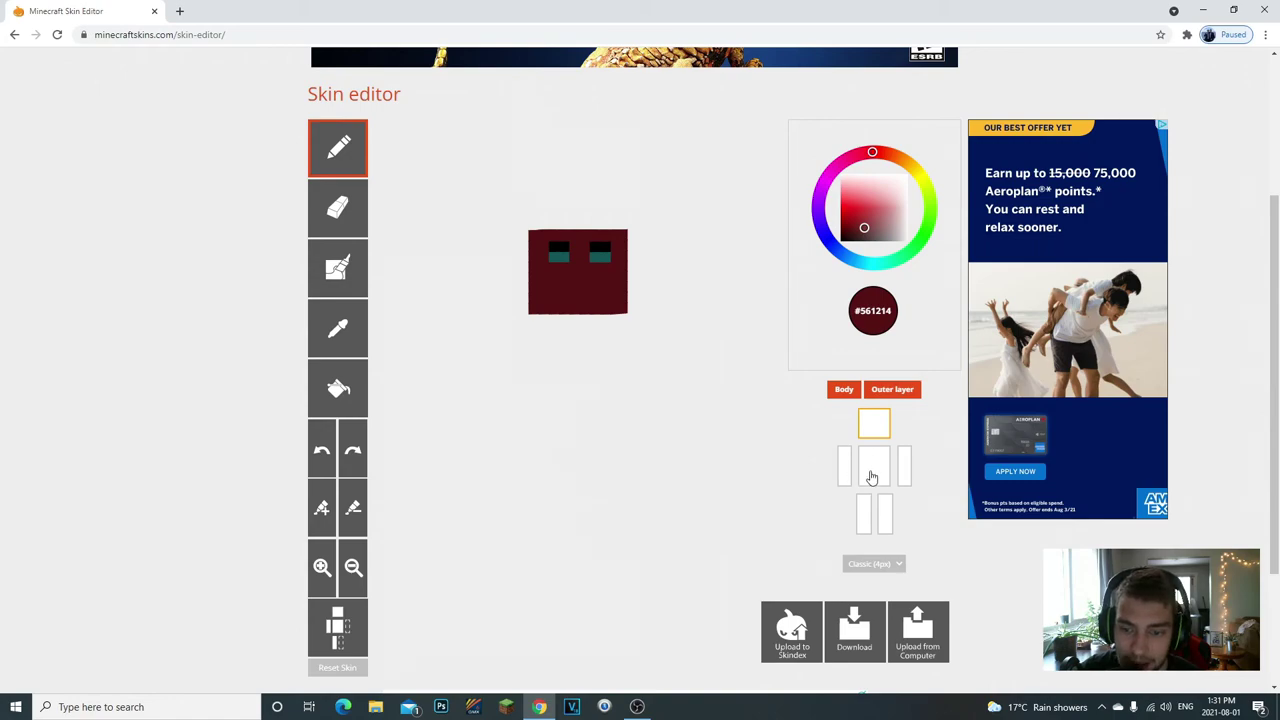
pyautogui.click(876, 471)
pyautogui.moveTo(674, 377); pyautogui.dragTo(634, 371)
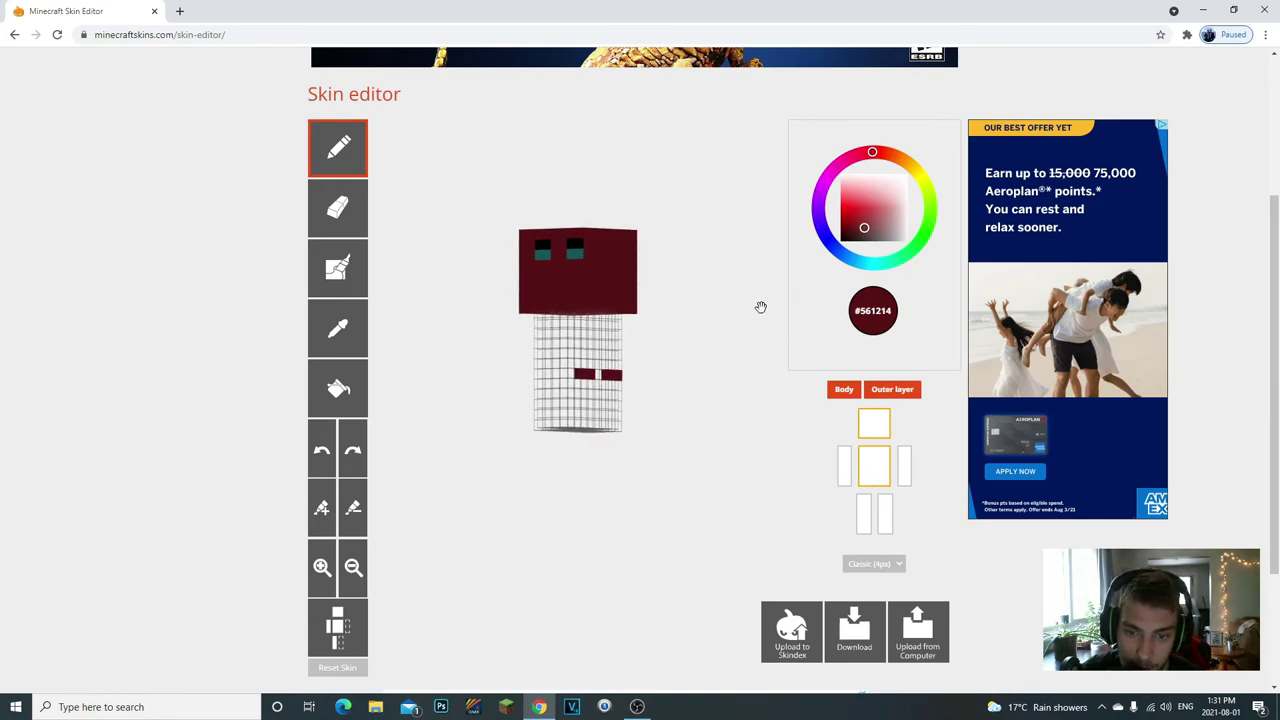
# - Rotate and zoom the model in and out to inspect the head and torso
pyautogui.moveTo(654, 269)
pyautogui.mouseDown()
pyautogui.moveTo(731, 269)
pyautogui.moveTo(629, 277)
pyautogui.moveTo(660, 283)
pyautogui.moveTo(641, 313)
pyautogui.mouseUp()
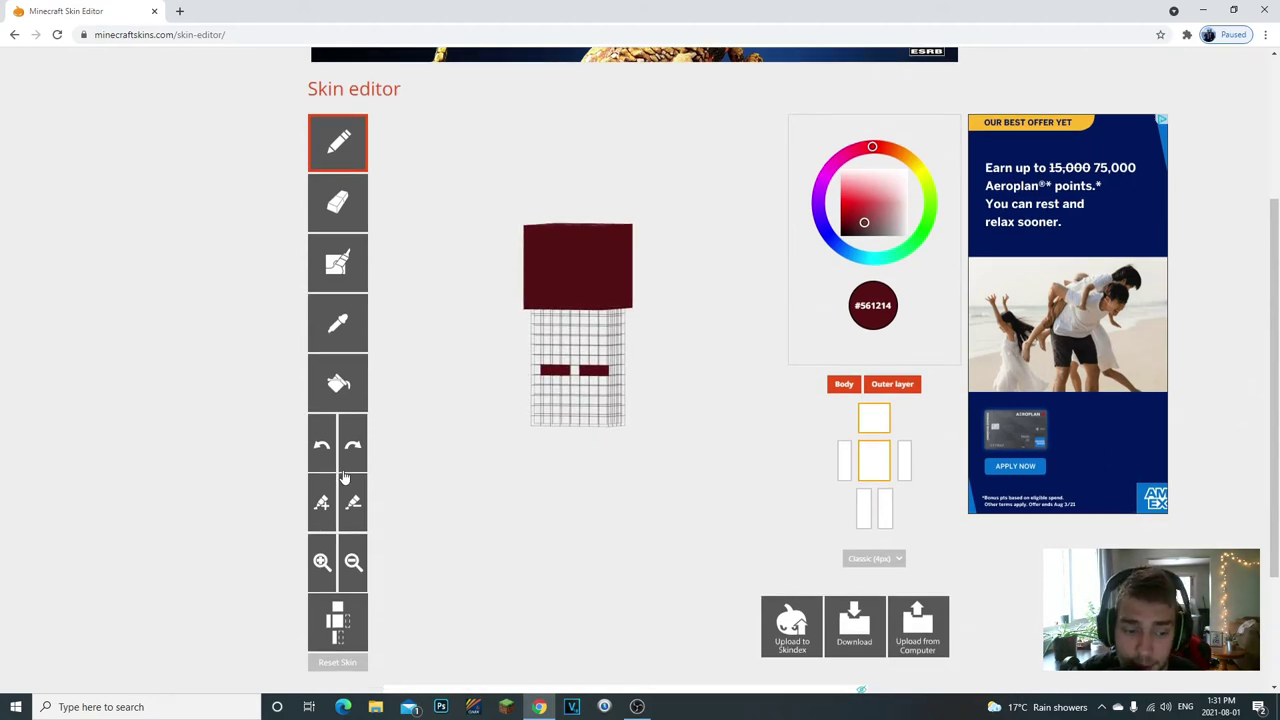
pyautogui.scroll(-3, 343, 410)
pyautogui.click(321, 385)
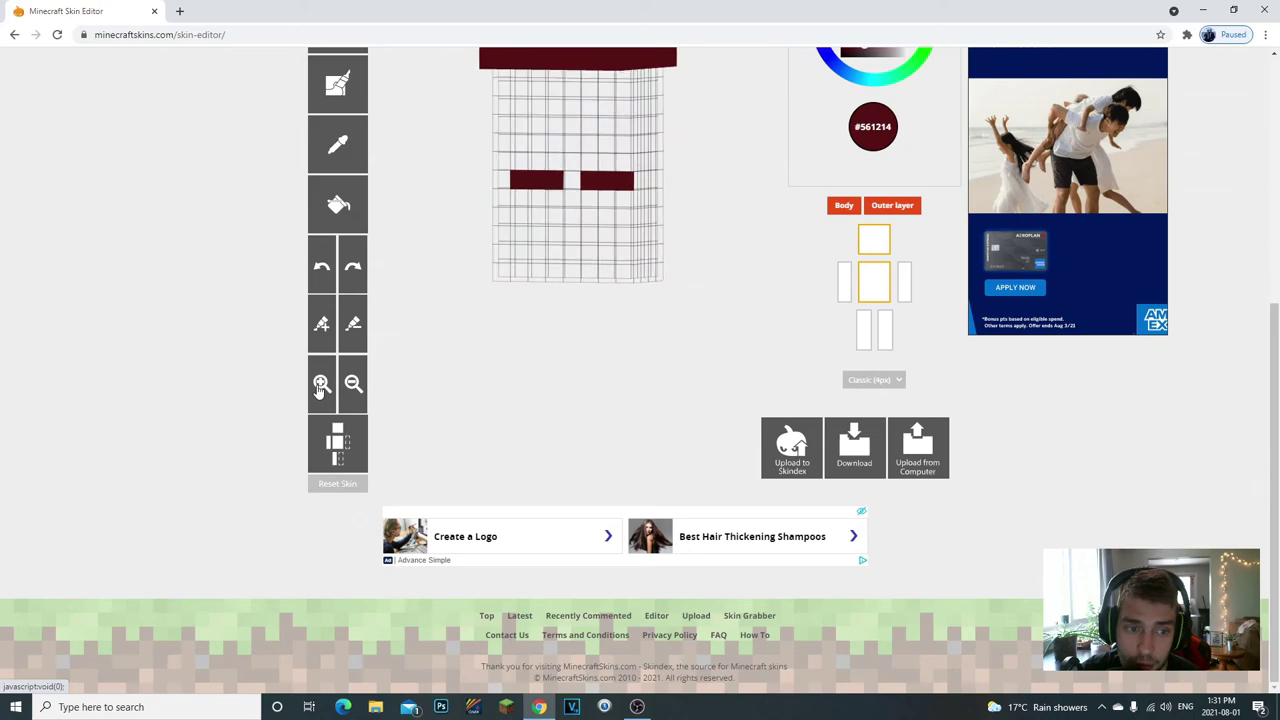
pyautogui.scroll(4, 350, 630)
pyautogui.scroll(-1, 352, 632)
pyautogui.click(353, 583)
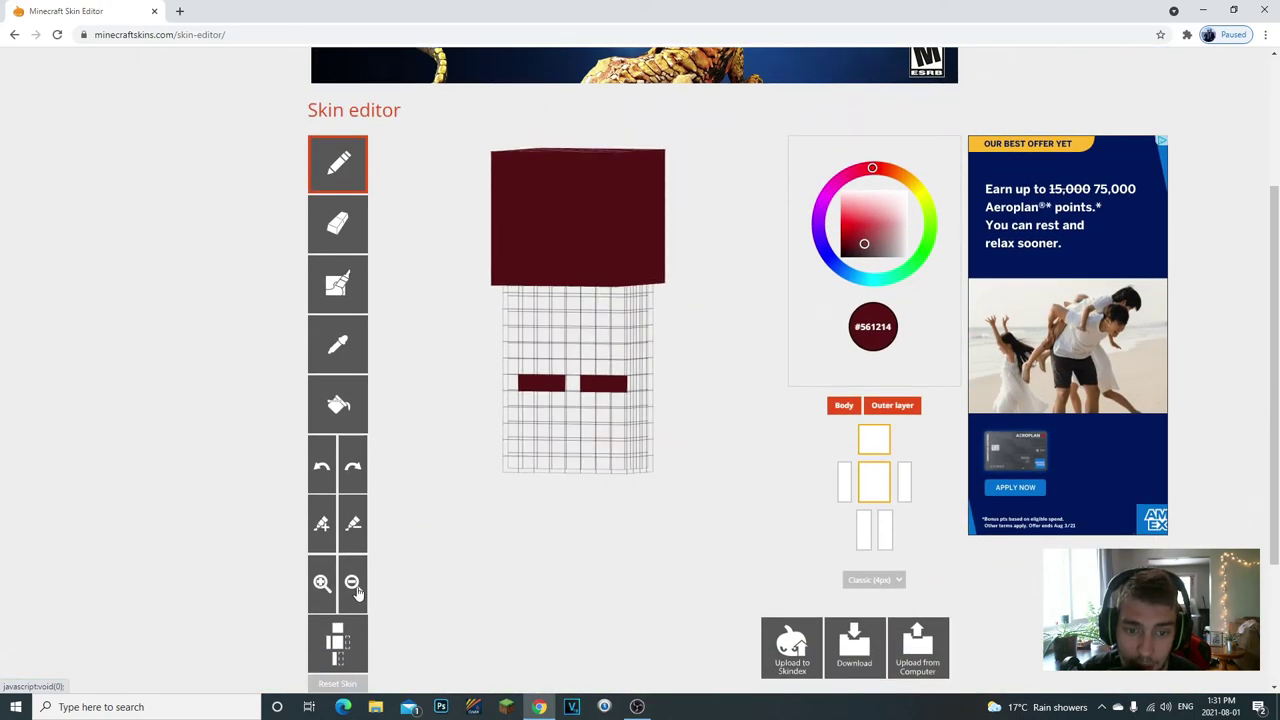
pyautogui.moveTo(660, 353); pyautogui.dragTo(491, 357)
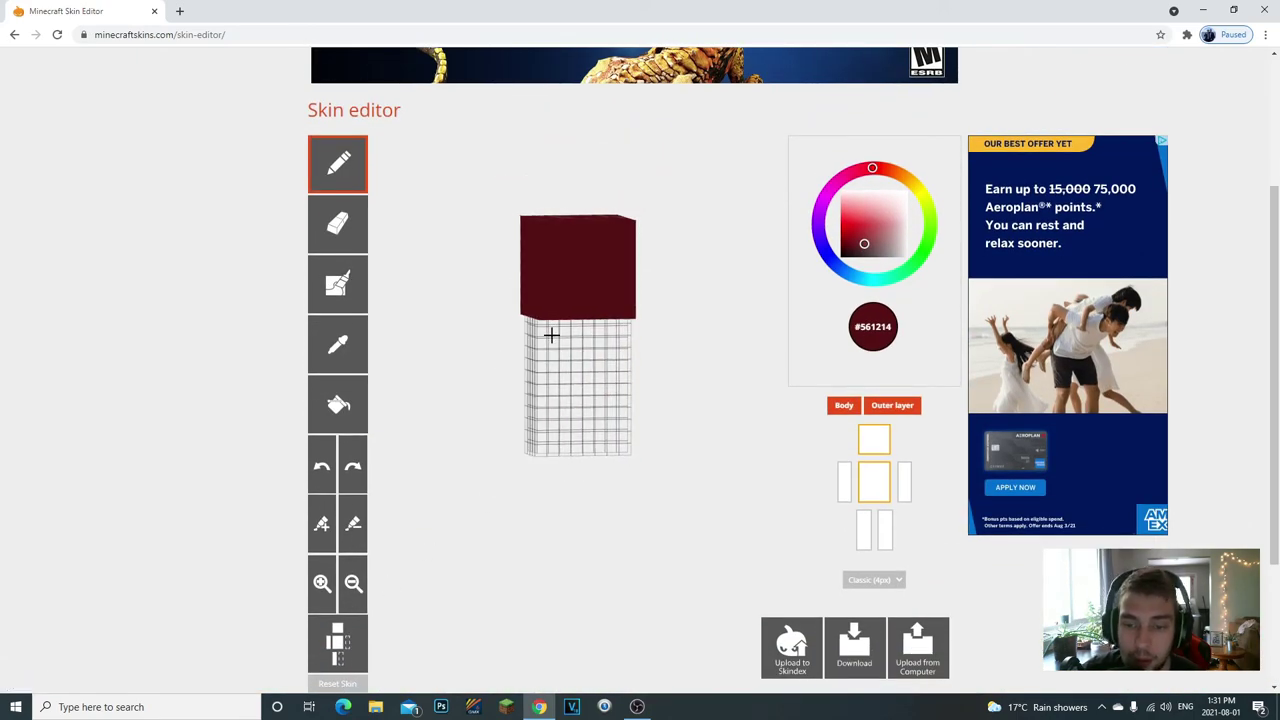
pyautogui.scroll(-1, 552, 335)
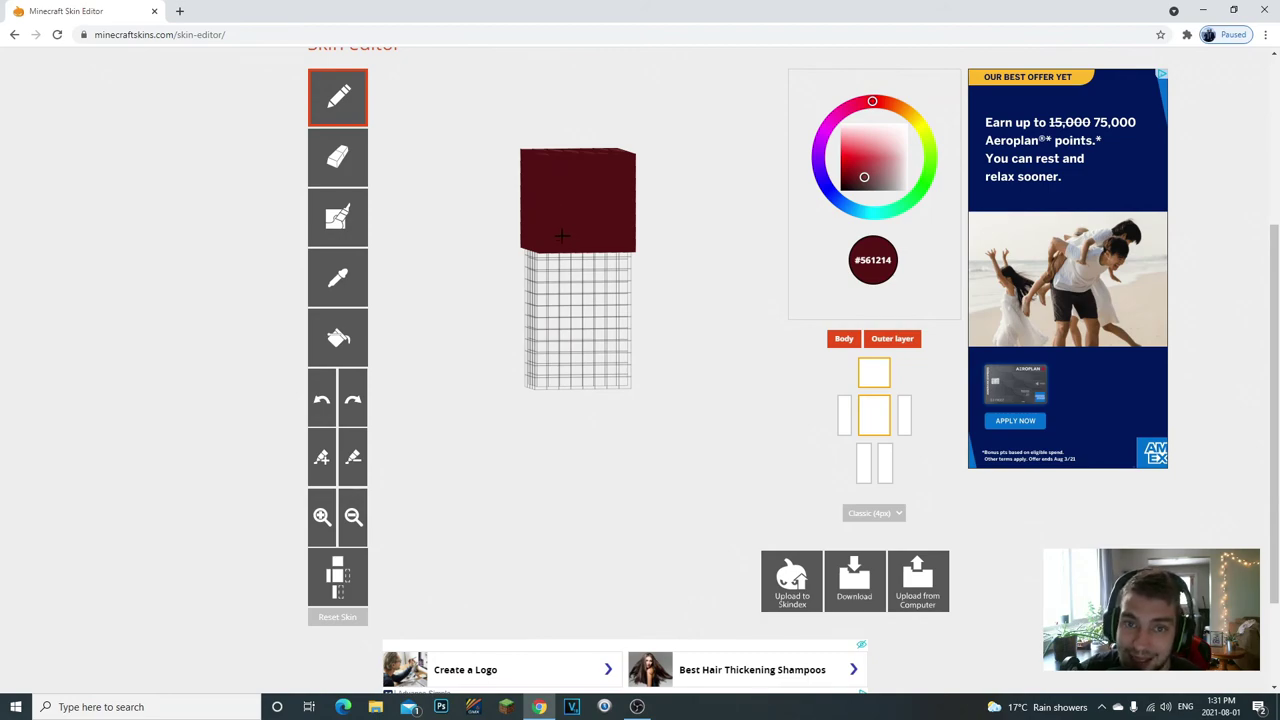